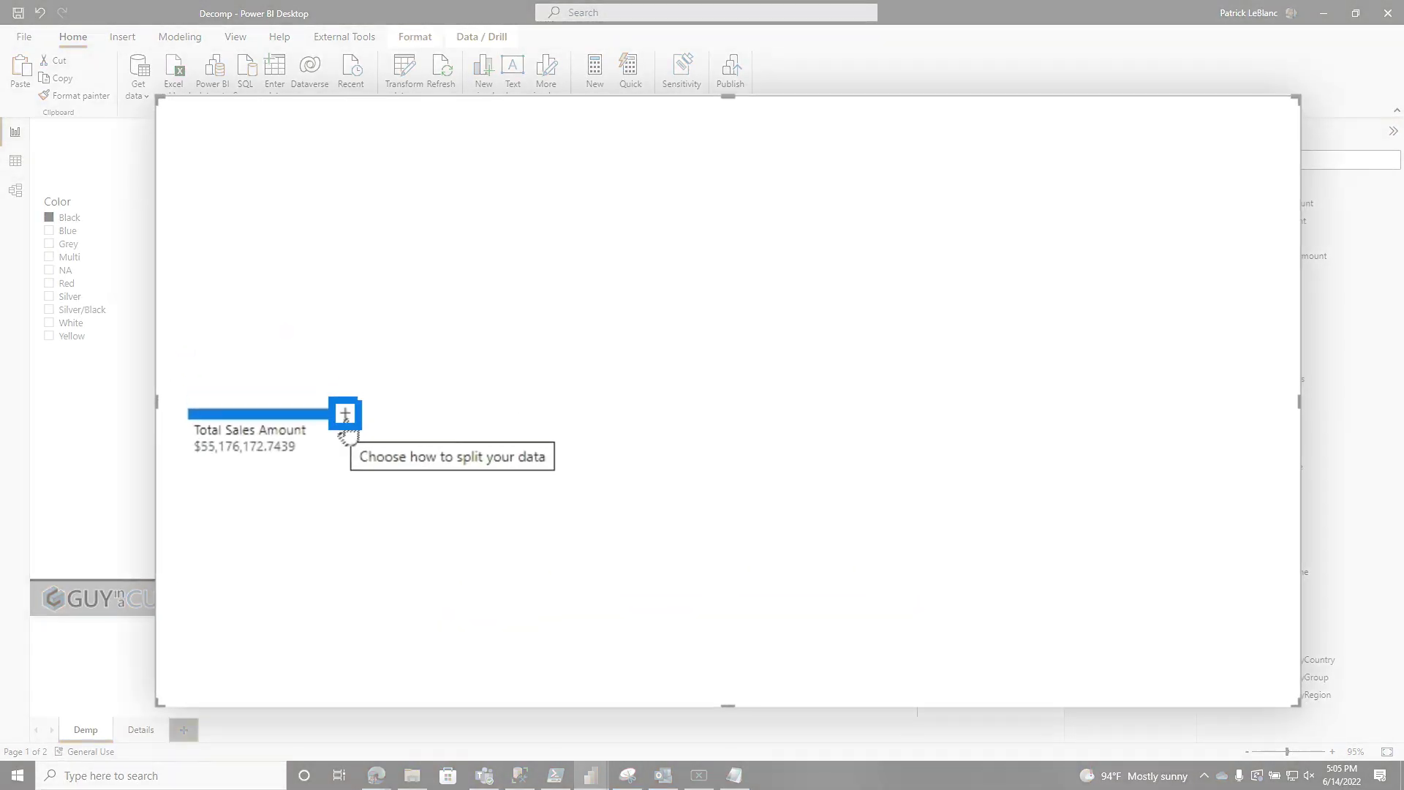
- Split Total Sales Amount by SalesTerritoryCountry, then United States→Category, Accessories→Subcategory, Helmets→Product Name
left_click(347, 416)
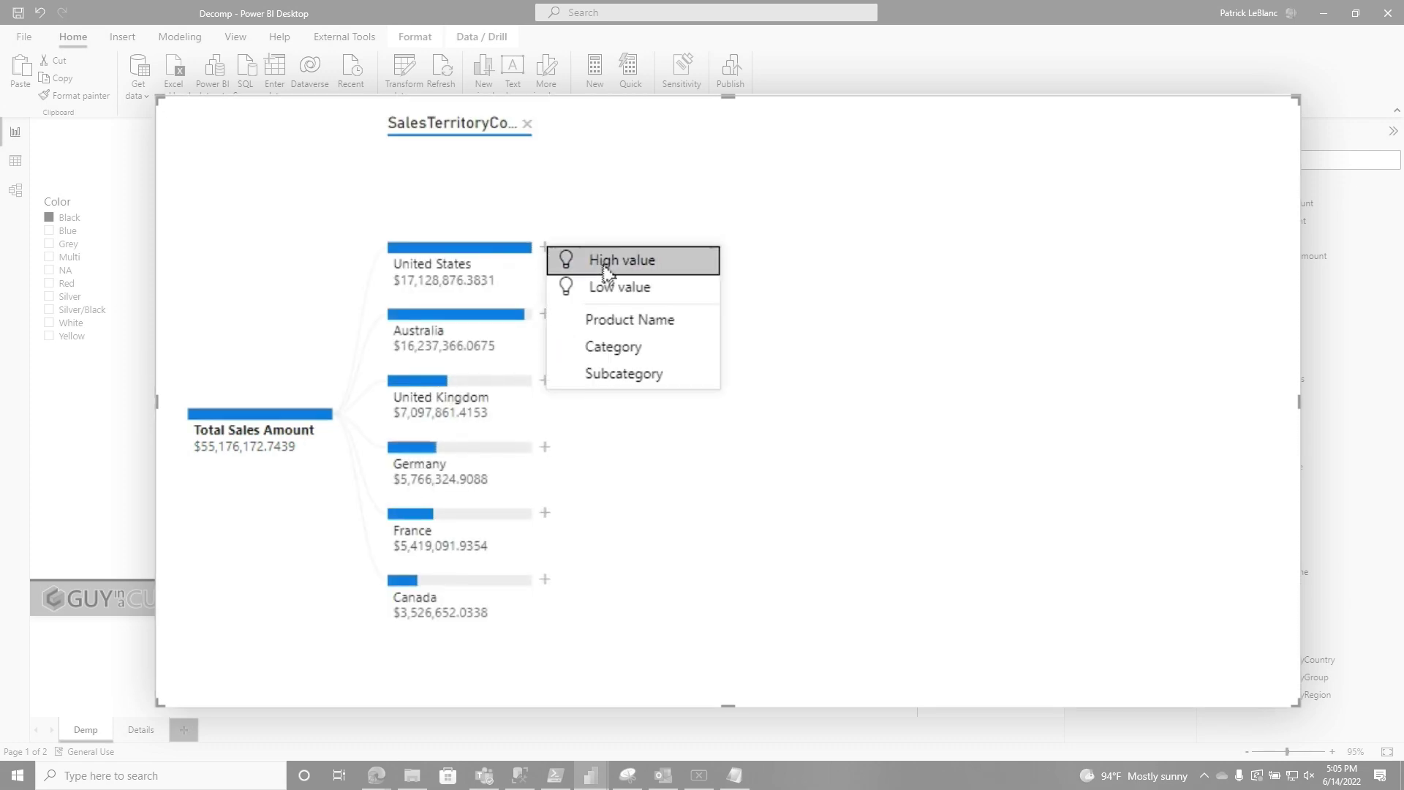
left_click(646, 348)
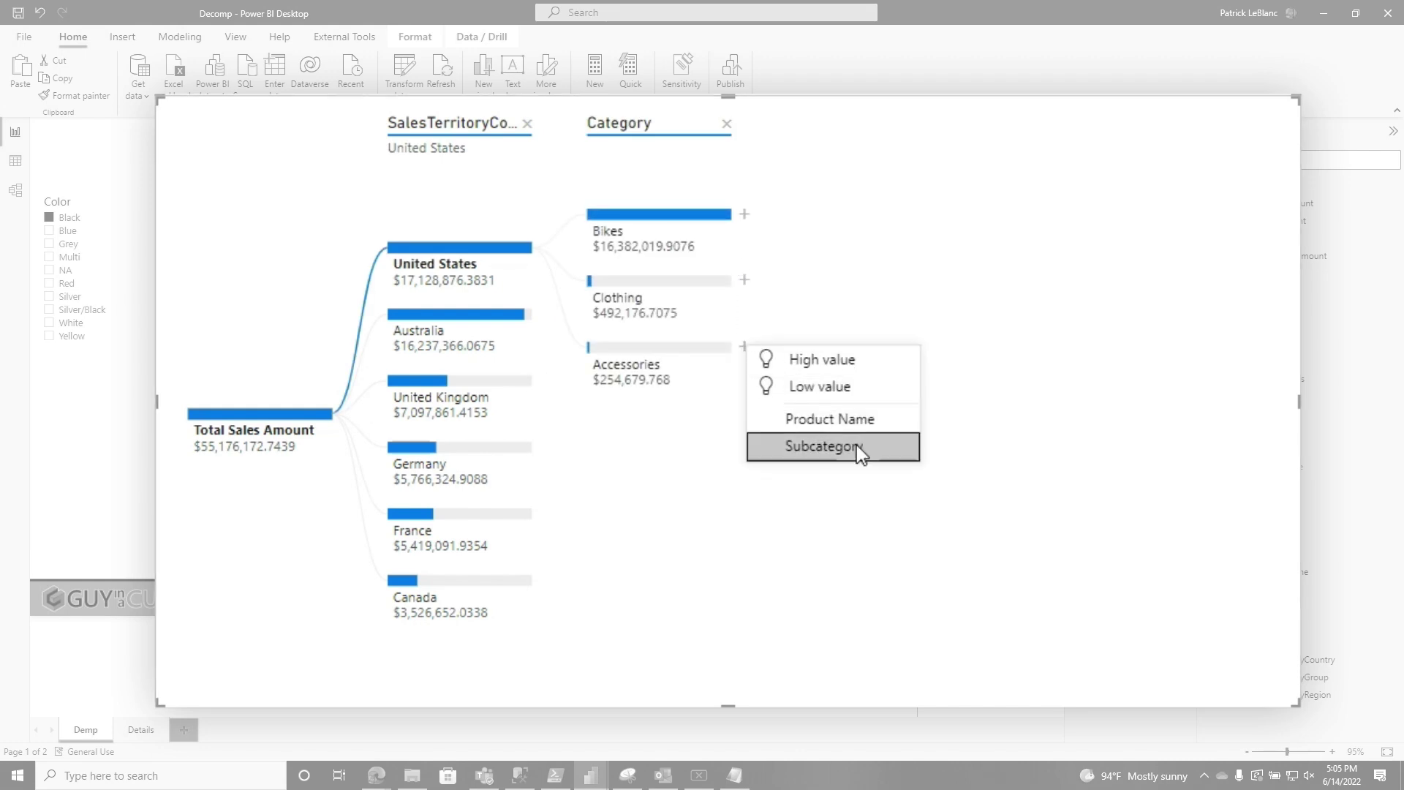
left_click(860, 448)
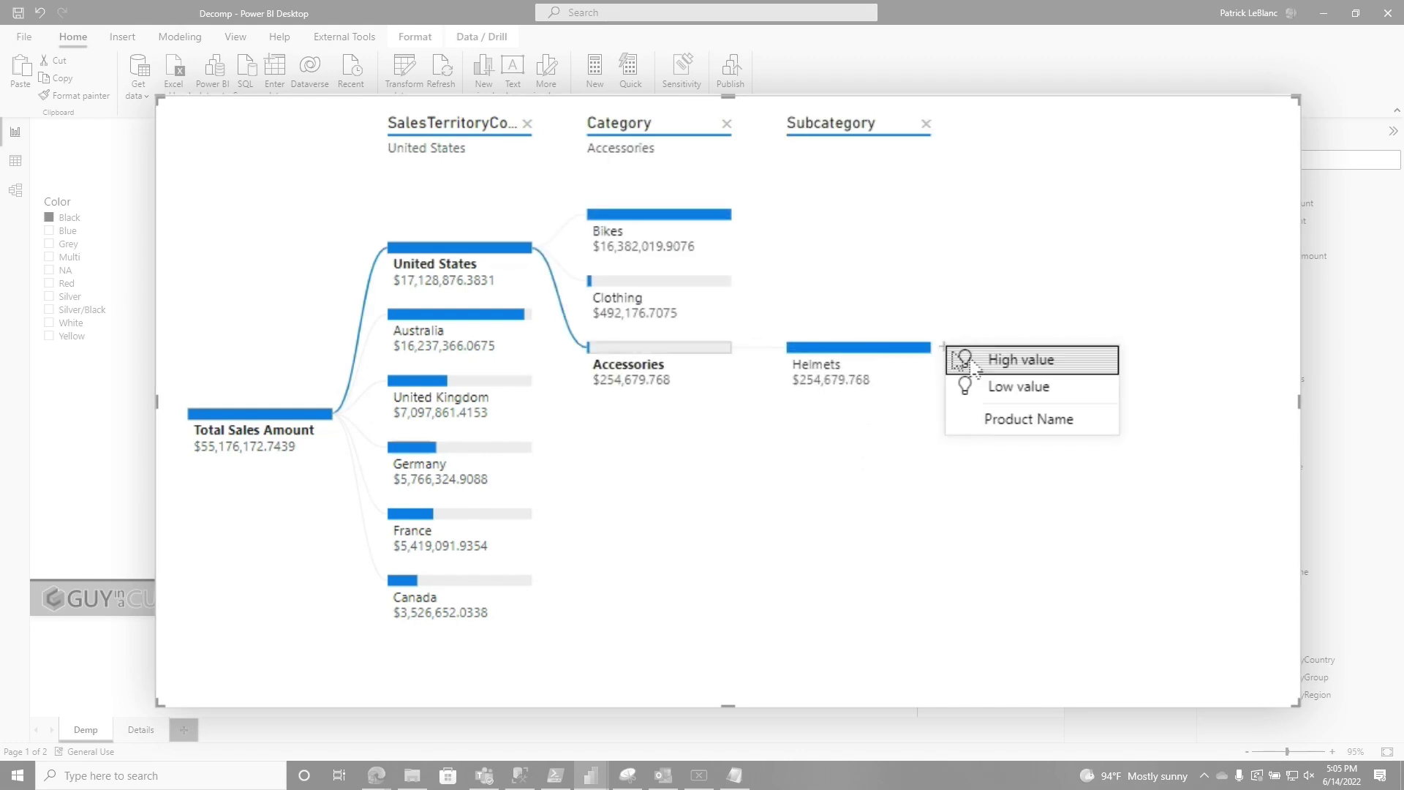
left_click(1044, 437)
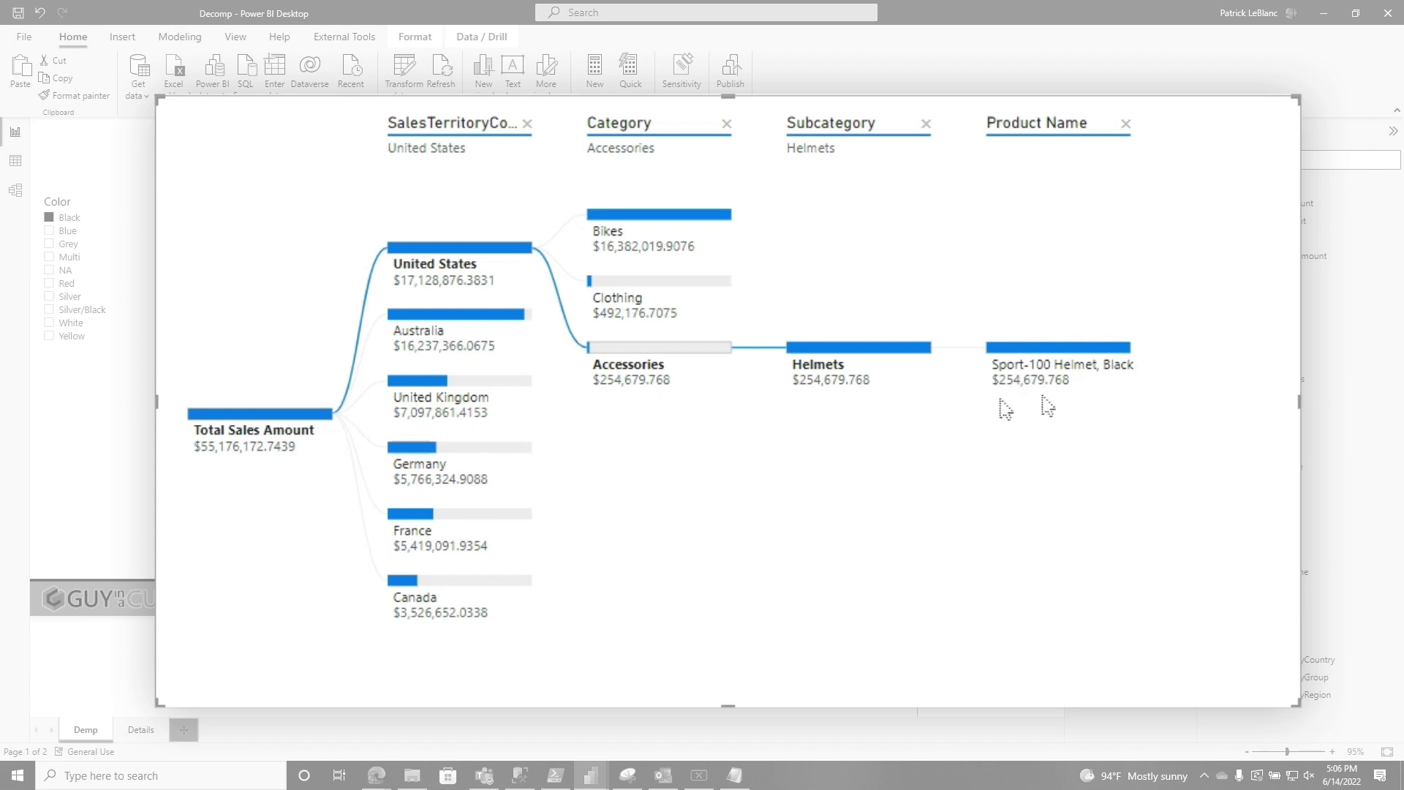
right_click(1075, 352)
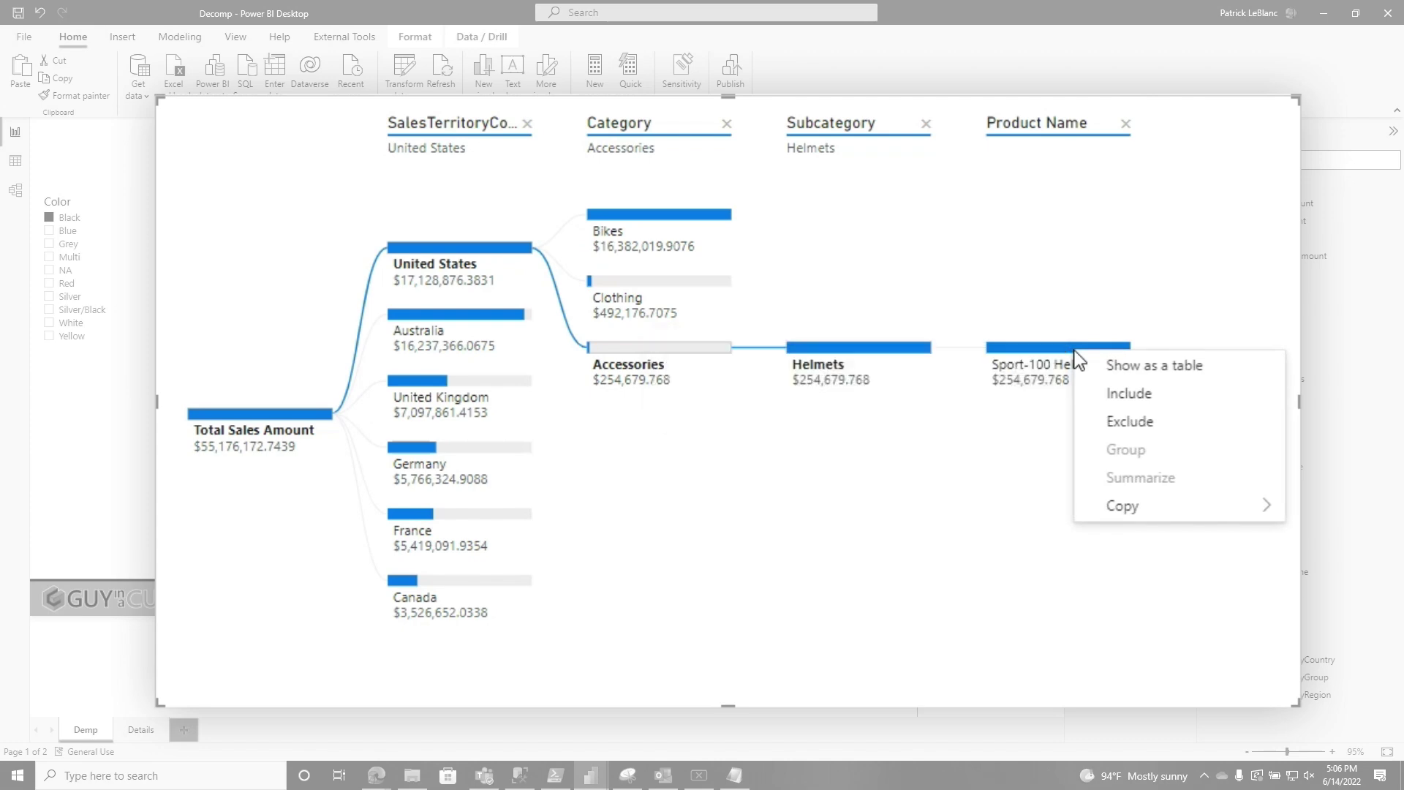
left_click(918, 512)
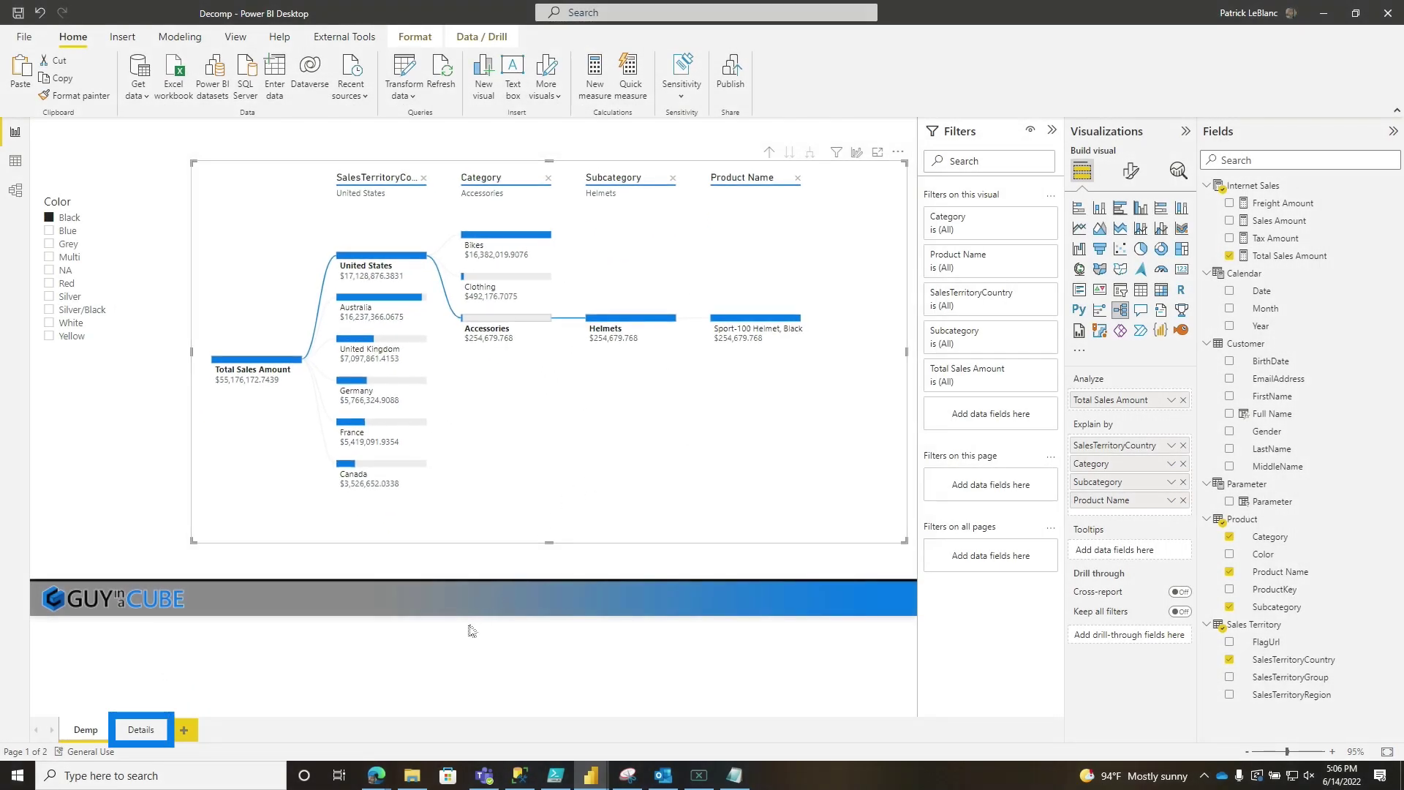
- Add SalesTerritoryCountry to the Details page's Drill through well and return to Decomp
left_click(135, 737)
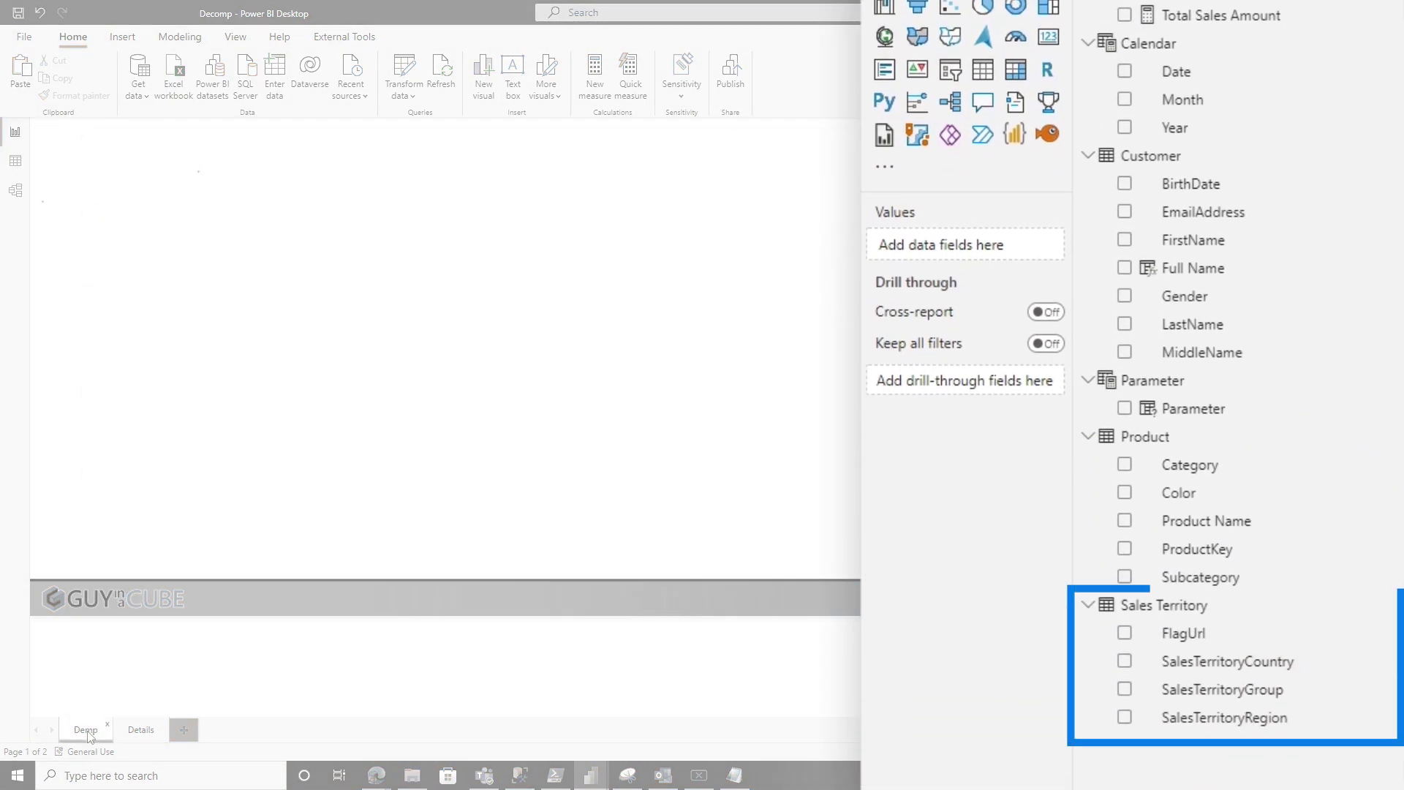
left_click(739, 419)
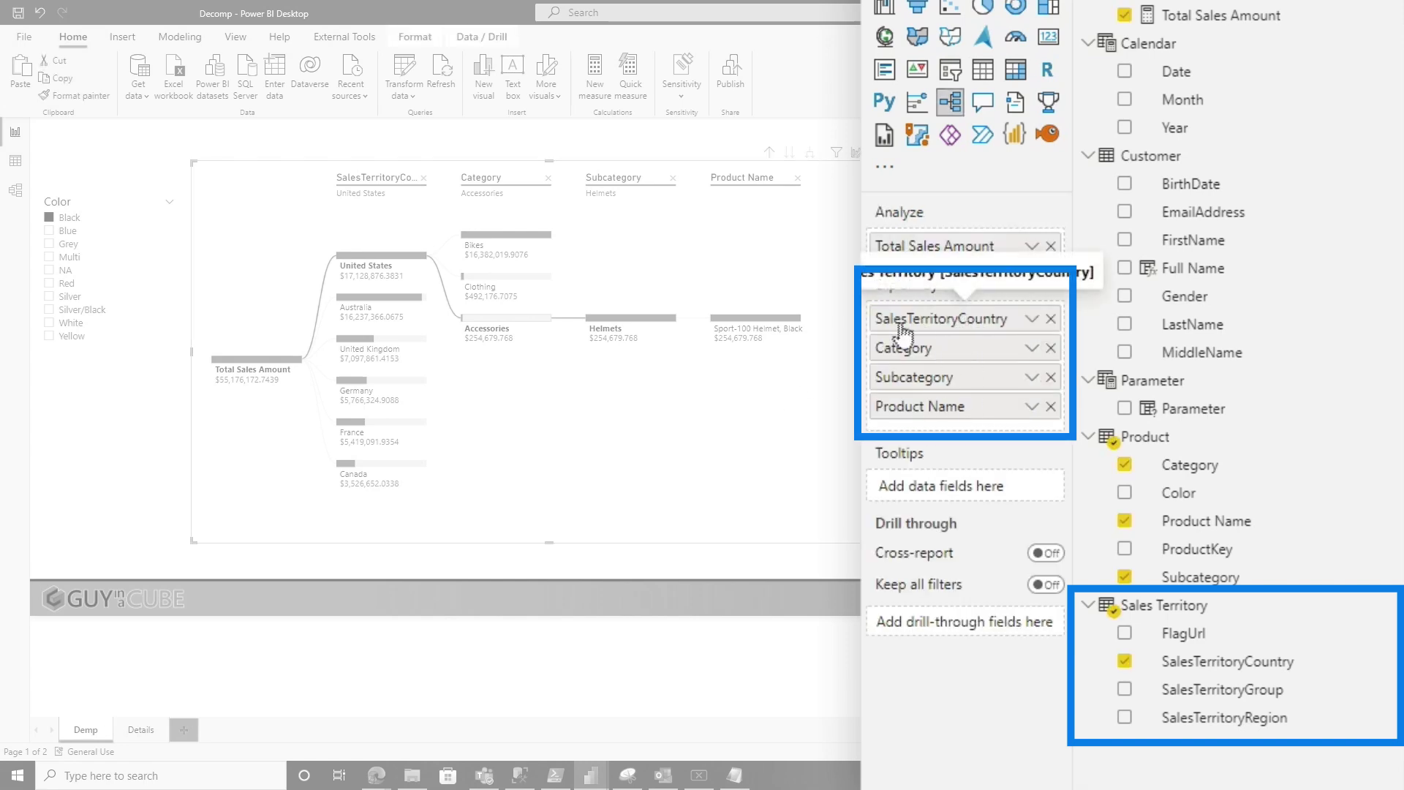
left_click(143, 731)
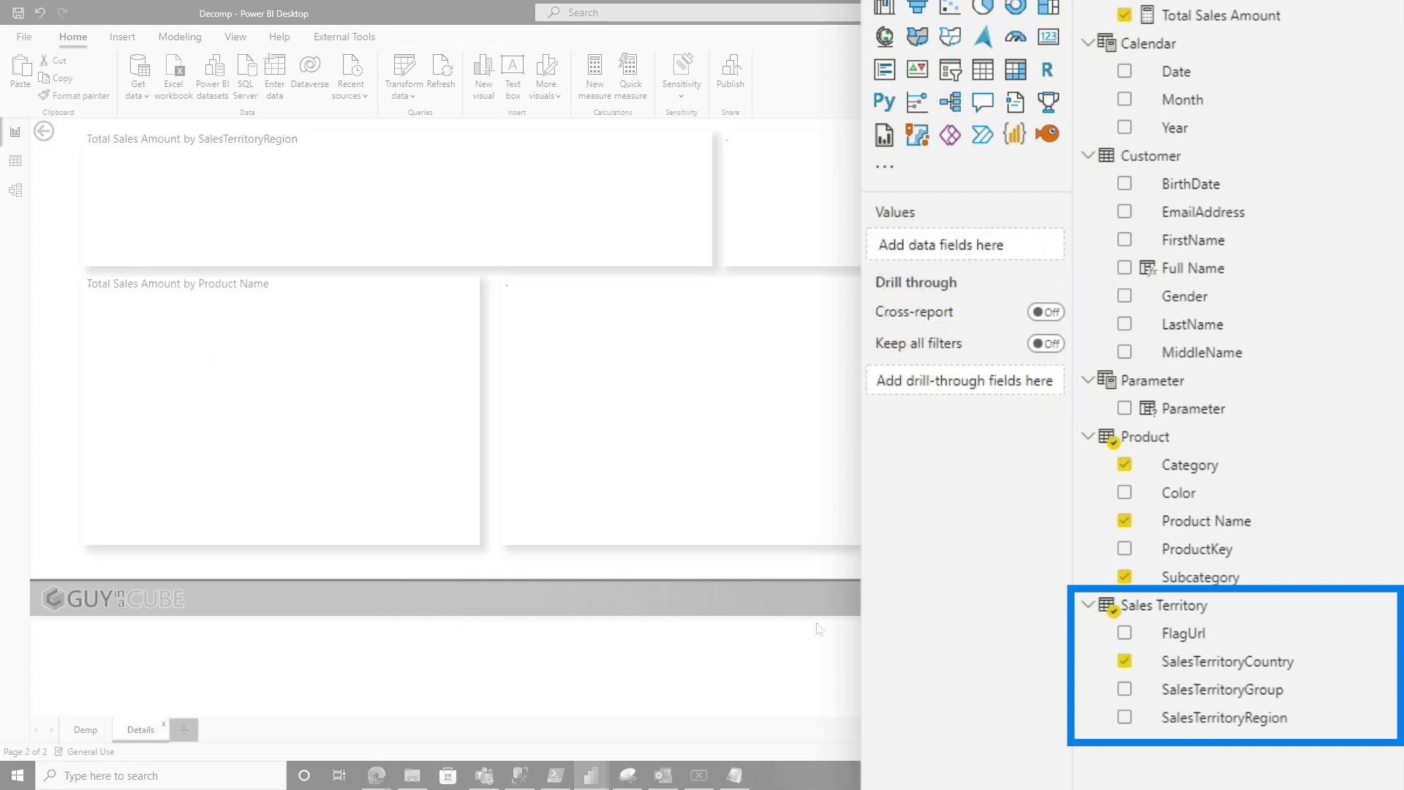
left_click_drag(1236, 666, 985, 394)
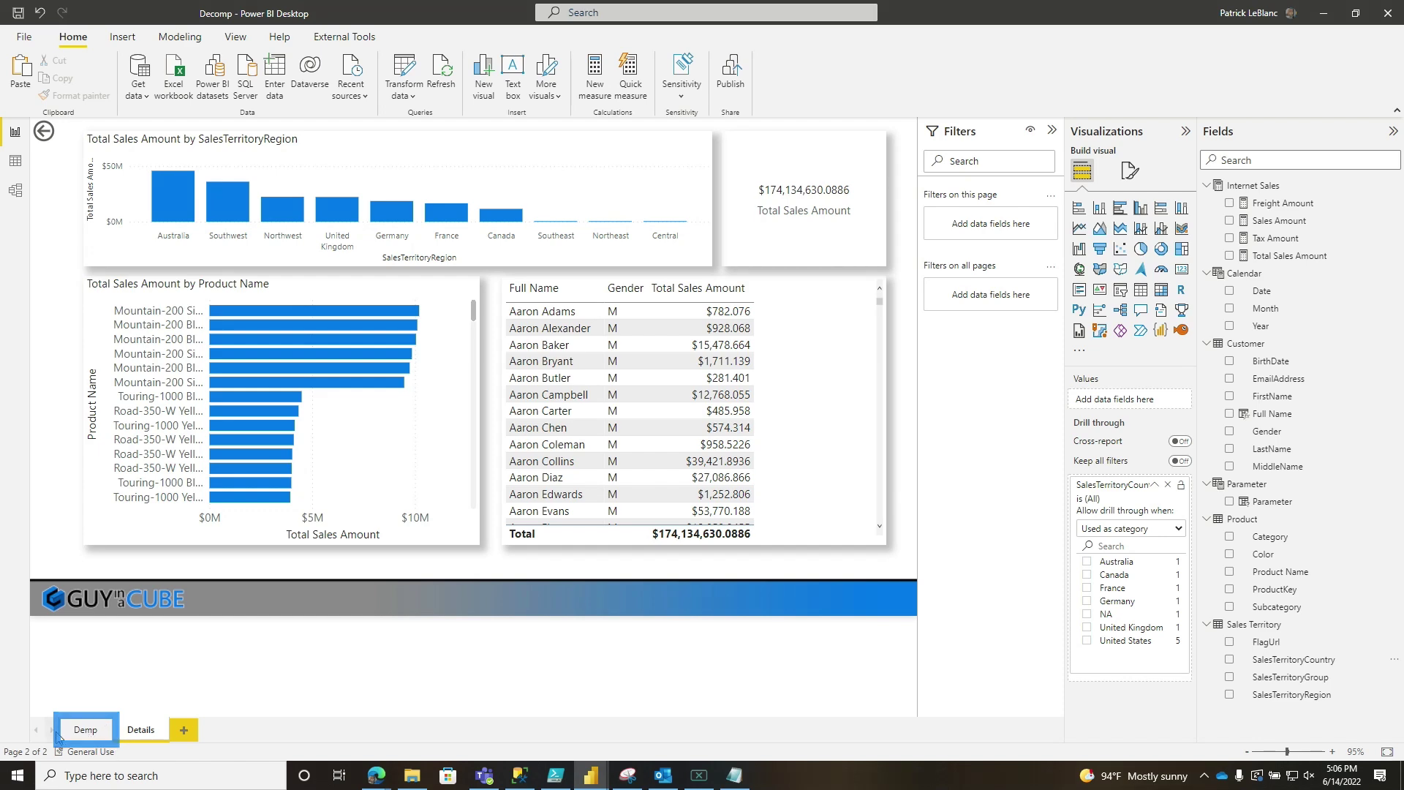
left_click(79, 730)
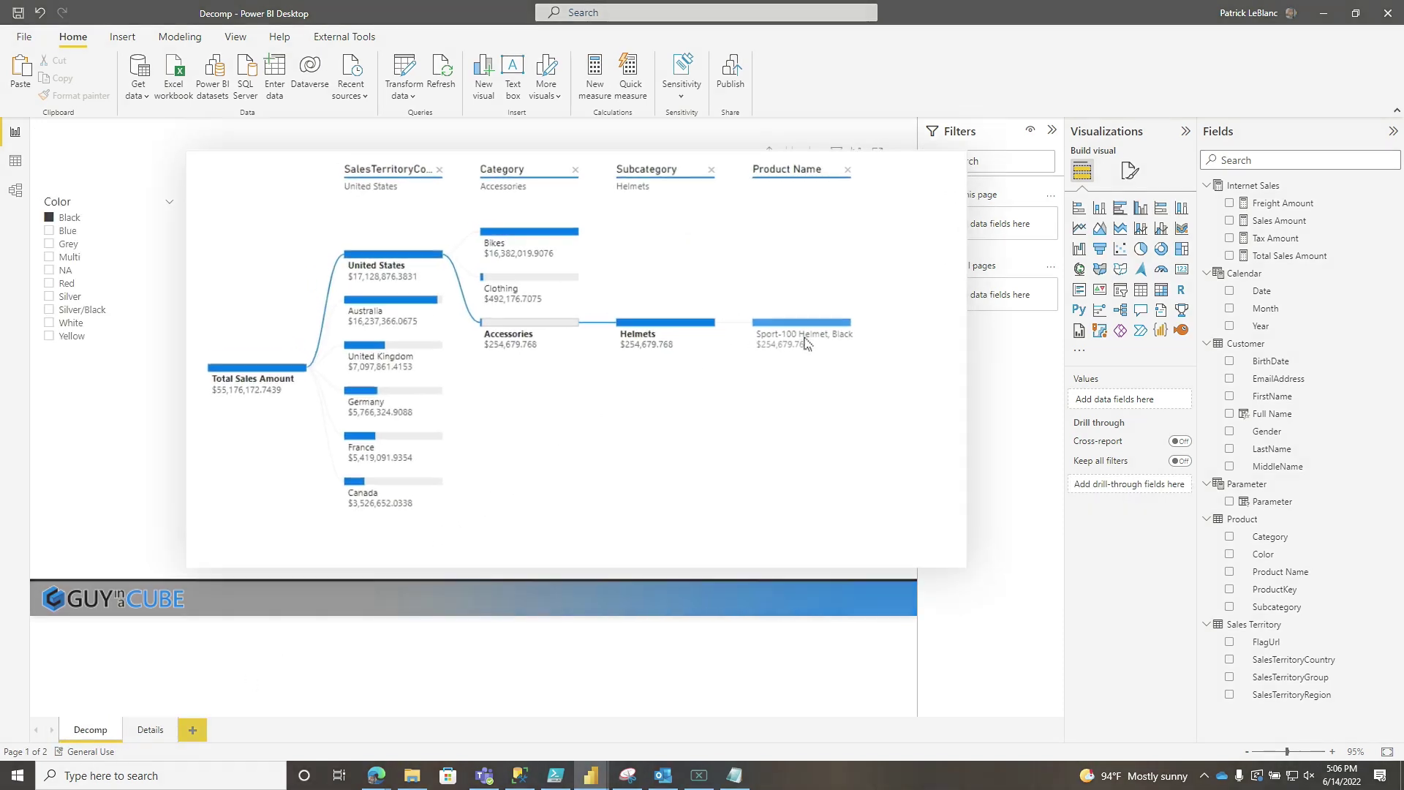
- Drill through from Sport-100 Helmet to Details, showing $58,785,710.7499 for United States, then return to Decomp
mouse_move(755, 326)
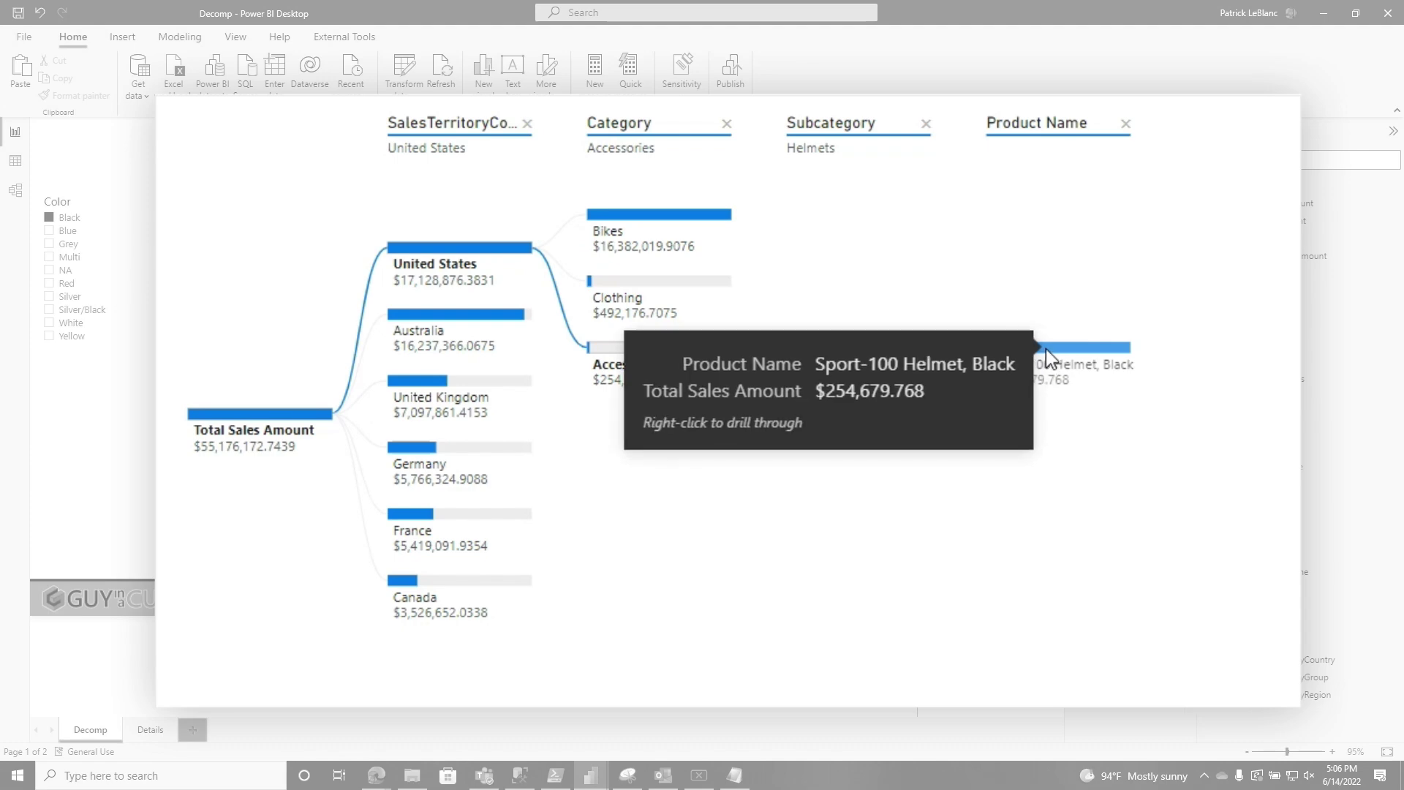
right_click(1046, 349)
mouse_move(1170, 457)
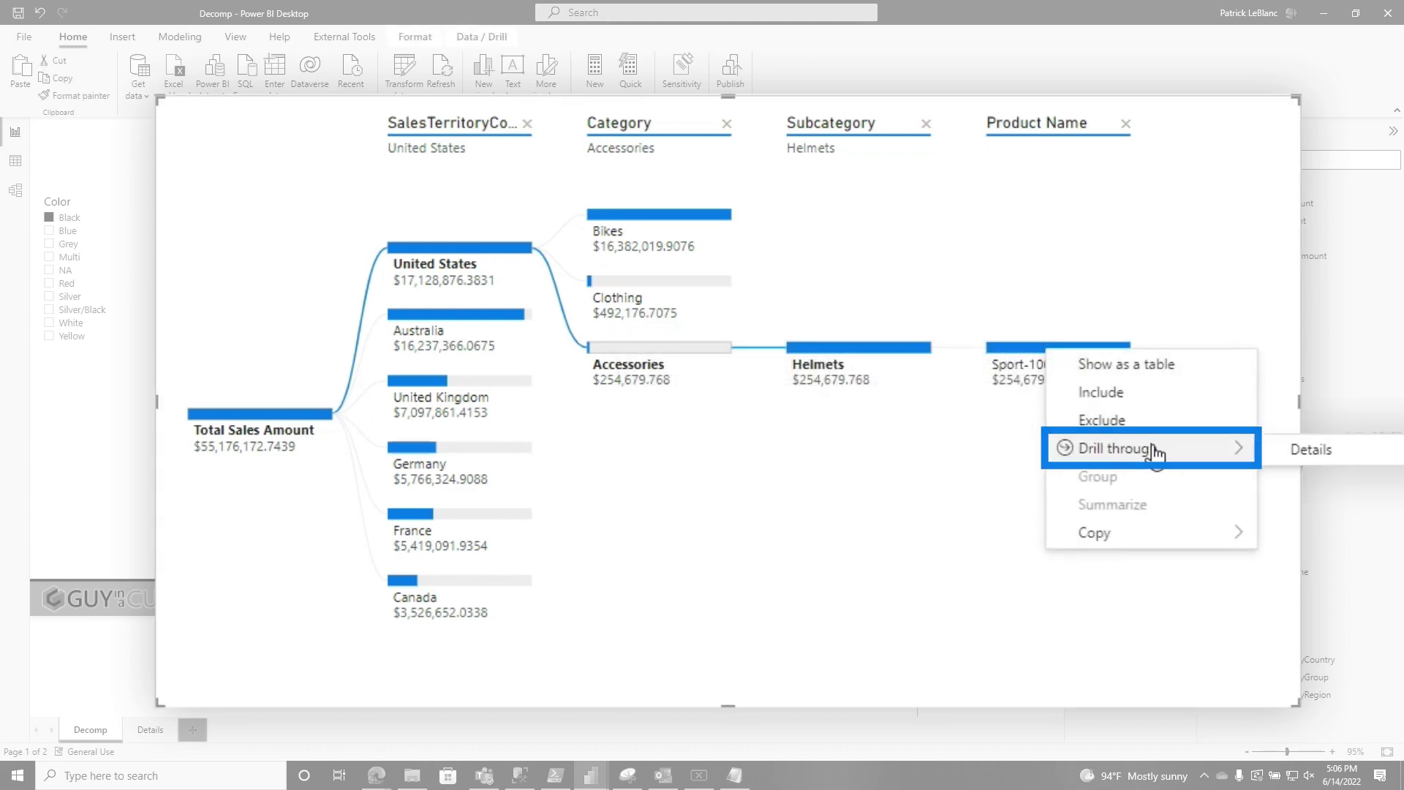
left_click(1310, 449)
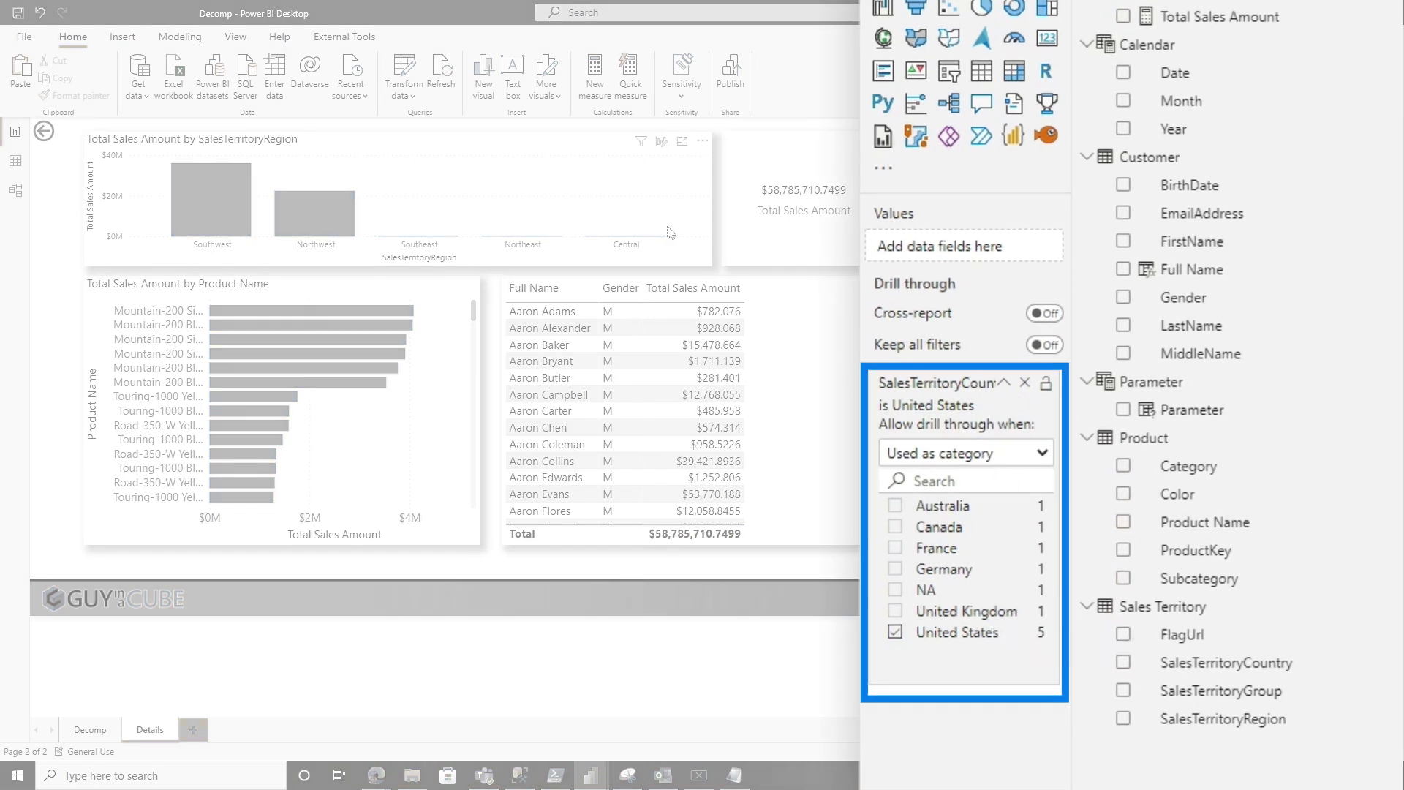
mouse_move(343, 201)
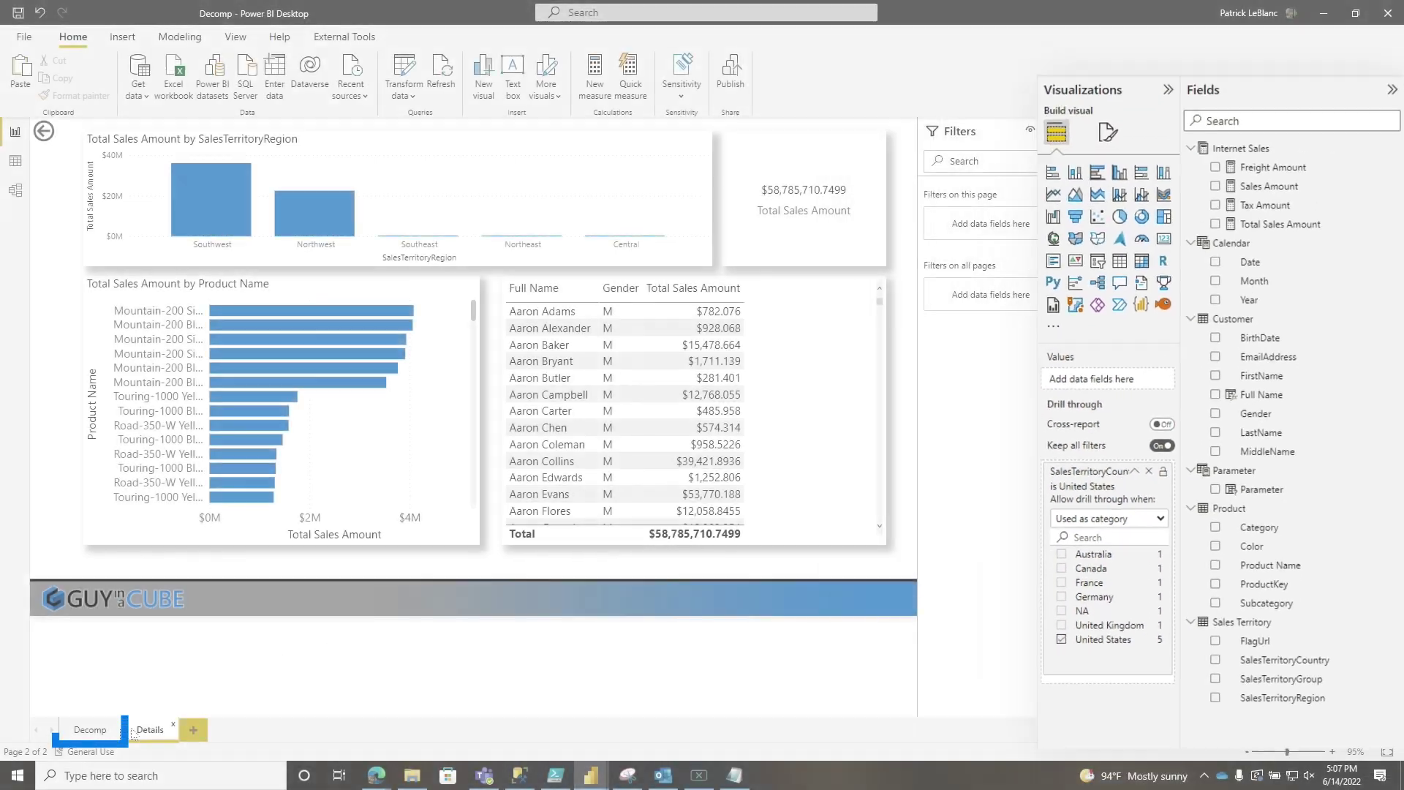
left_click(90, 729)
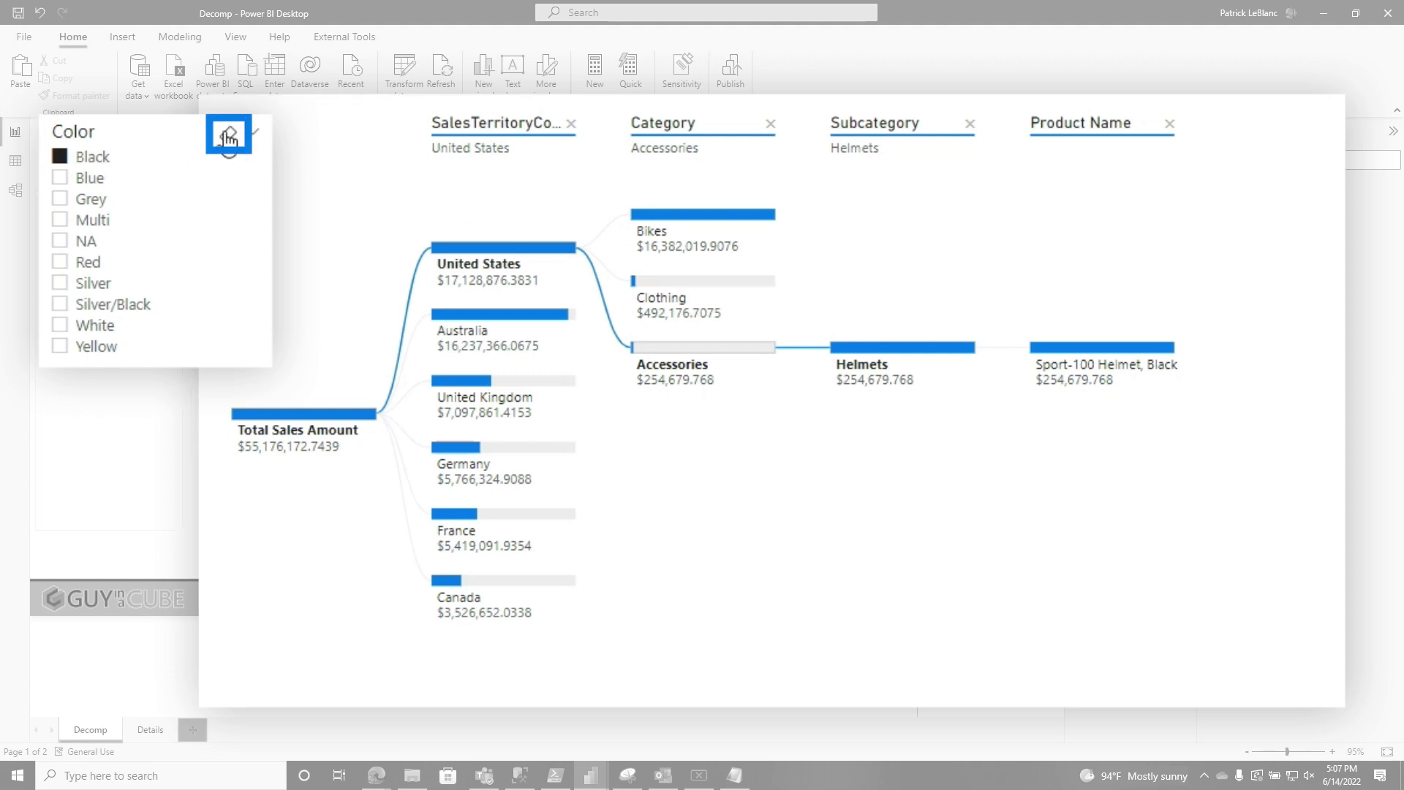
- Clear the Color slicer and drill through from Sport-100 Helmet, Black to Details, totalling $254,679.768
left_click(228, 135)
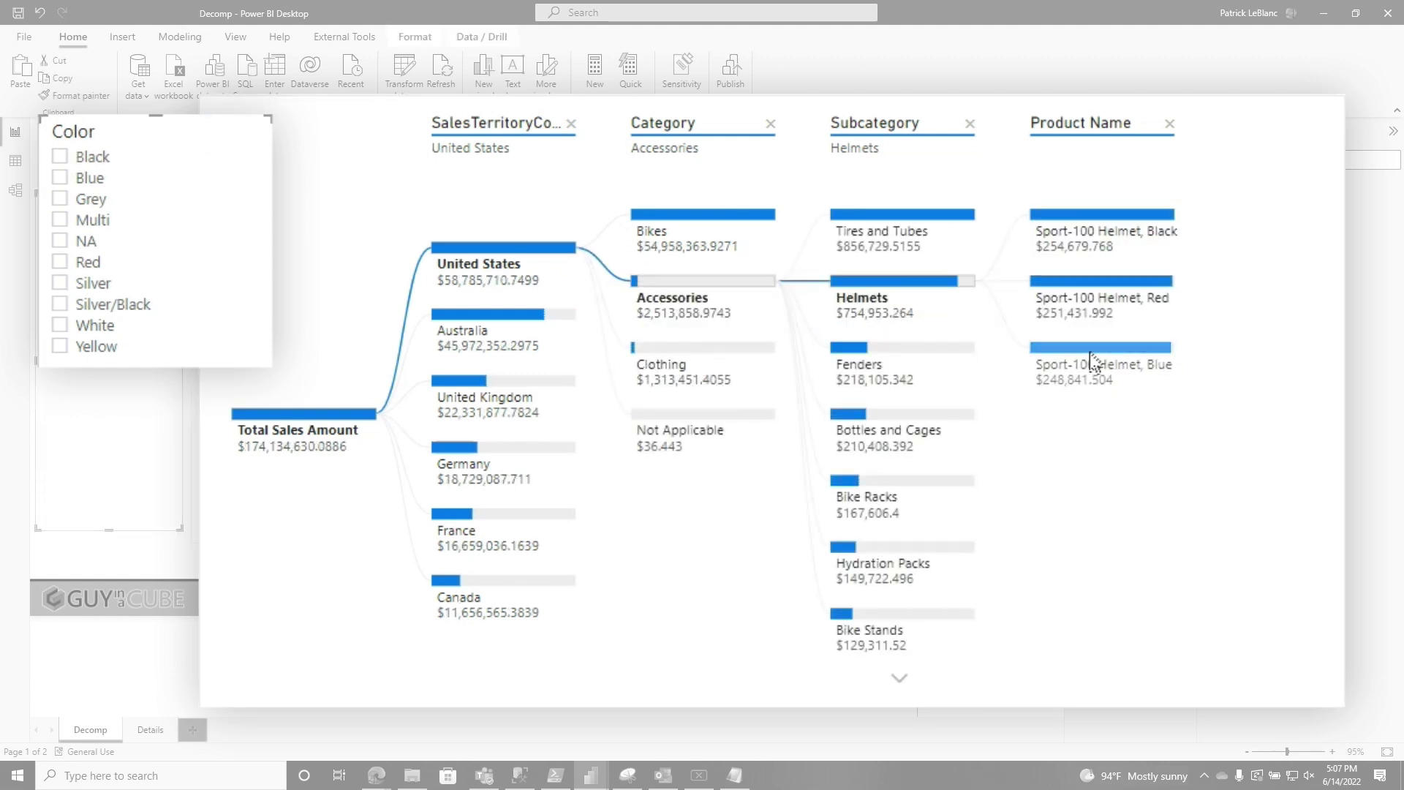
right_click(1091, 209)
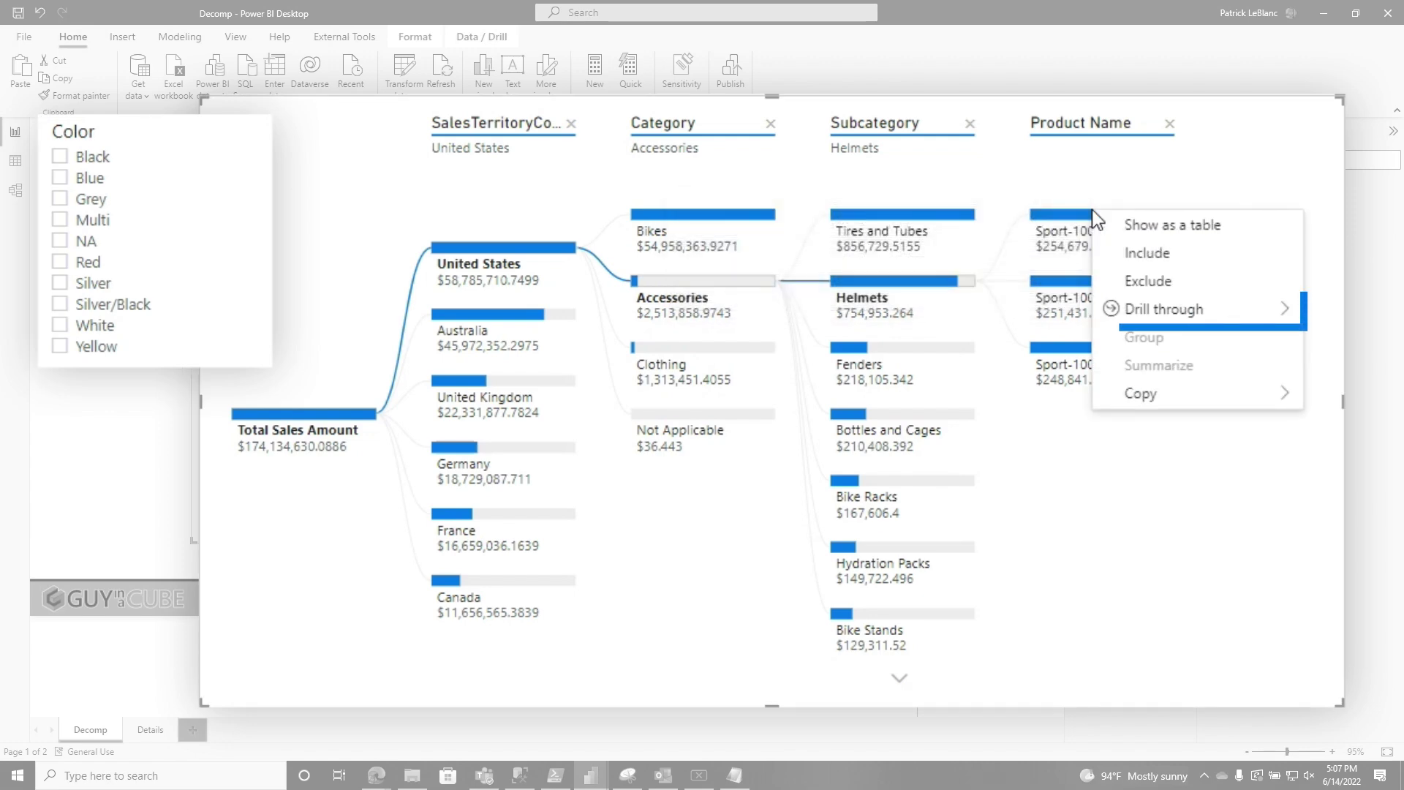
mouse_move(1185, 316)
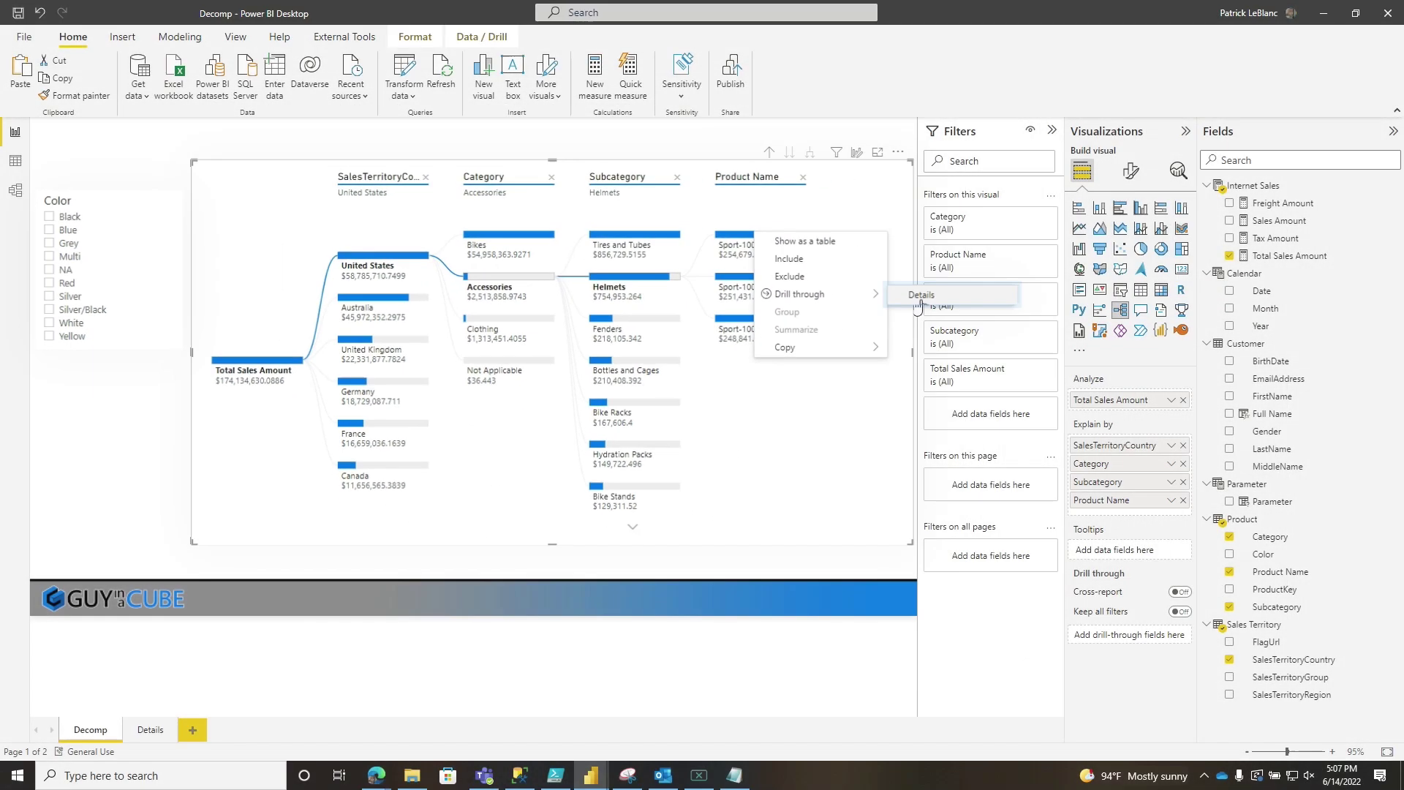
left_click(1352, 309)
left_click(1101, 489)
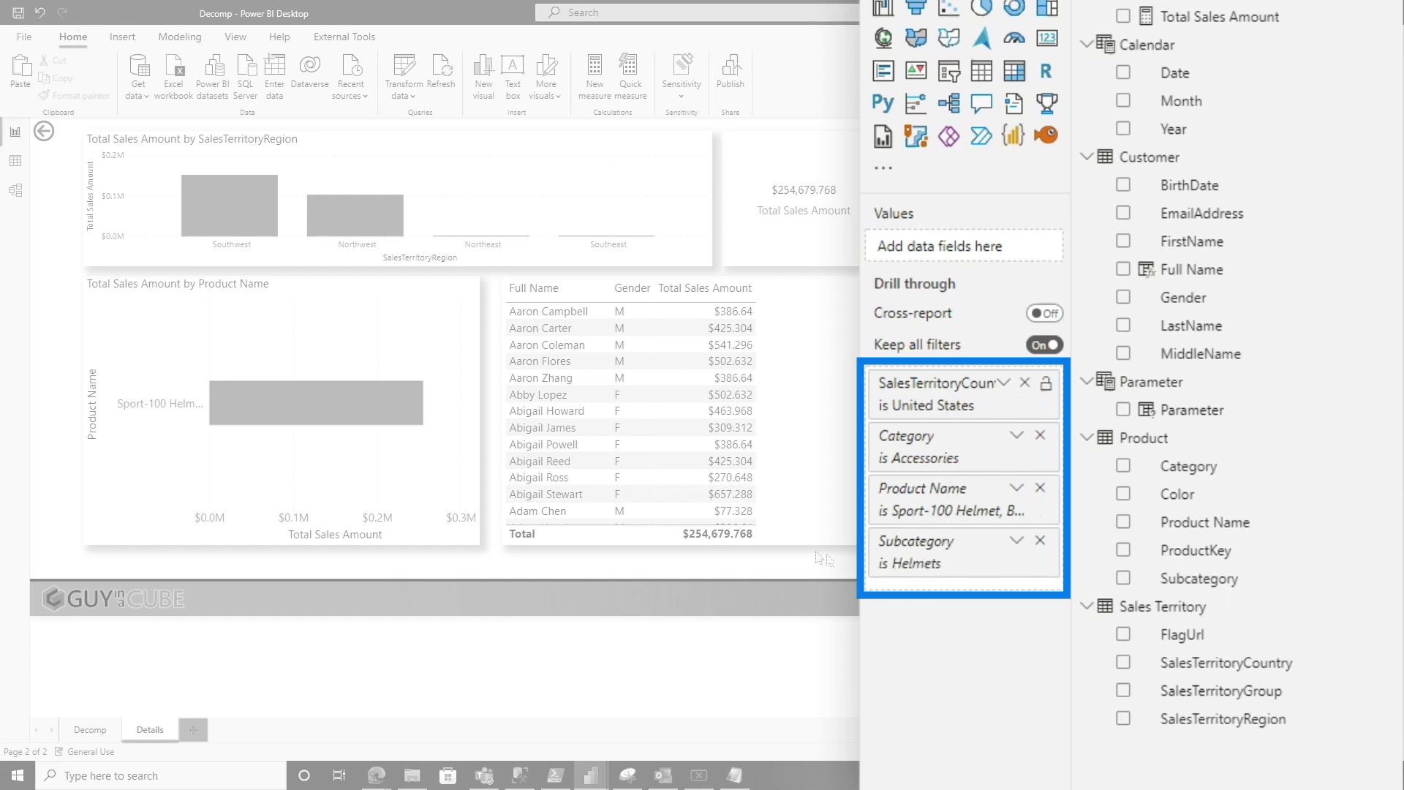
- Drill through from the Bikes bar to Details, totalling $54,958,363.9271 for United States and Bikes
left_click(87, 731)
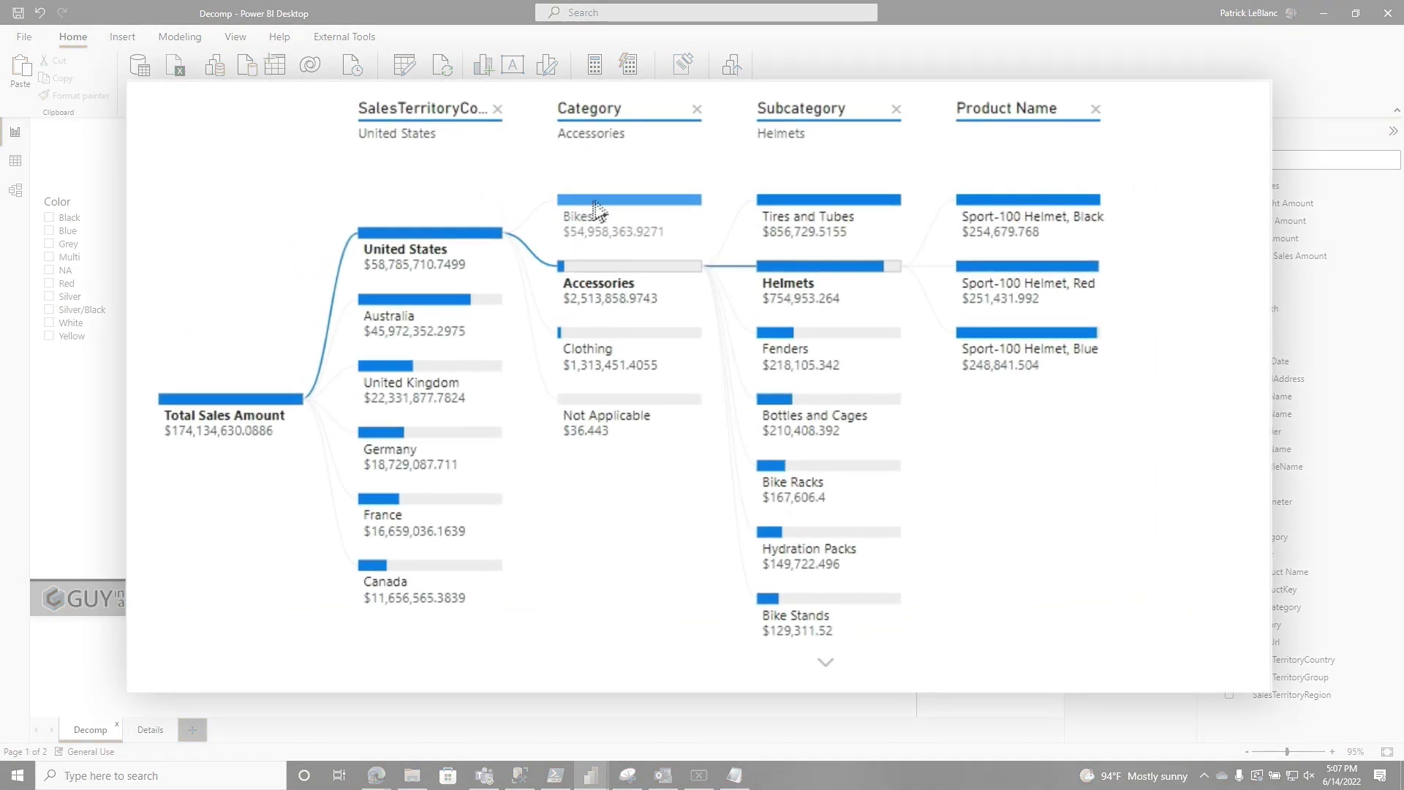
mouse_move(601, 210)
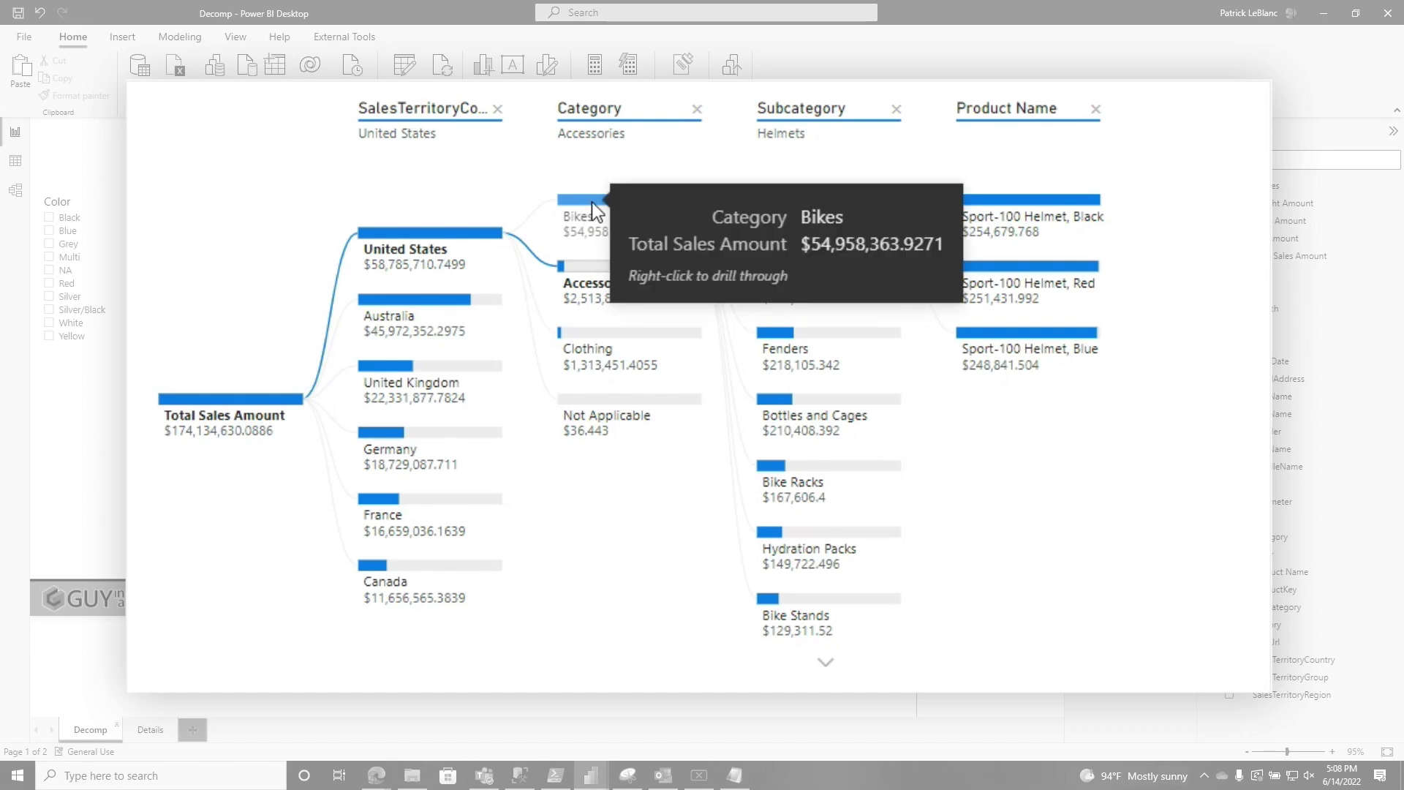
right_click(598, 212)
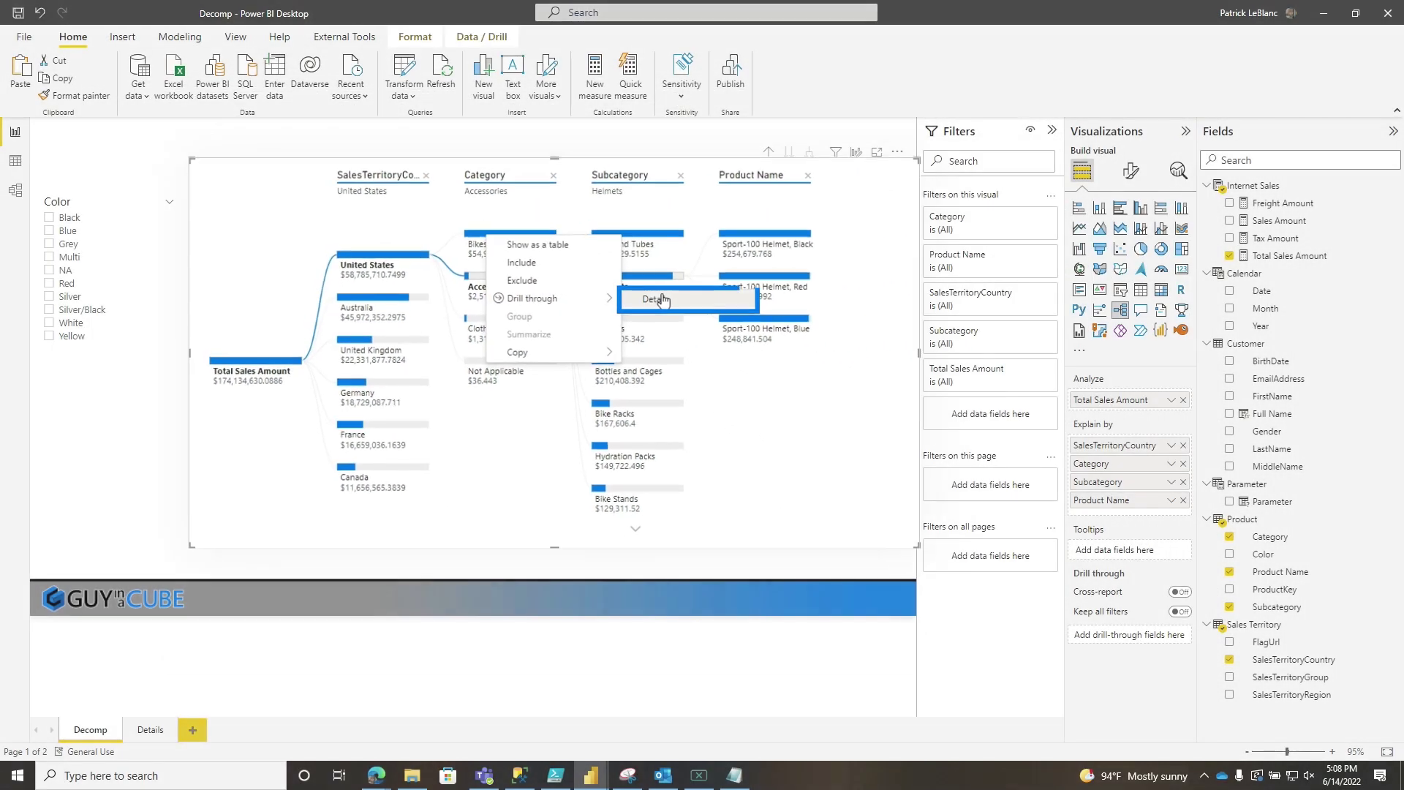
left_click(661, 300)
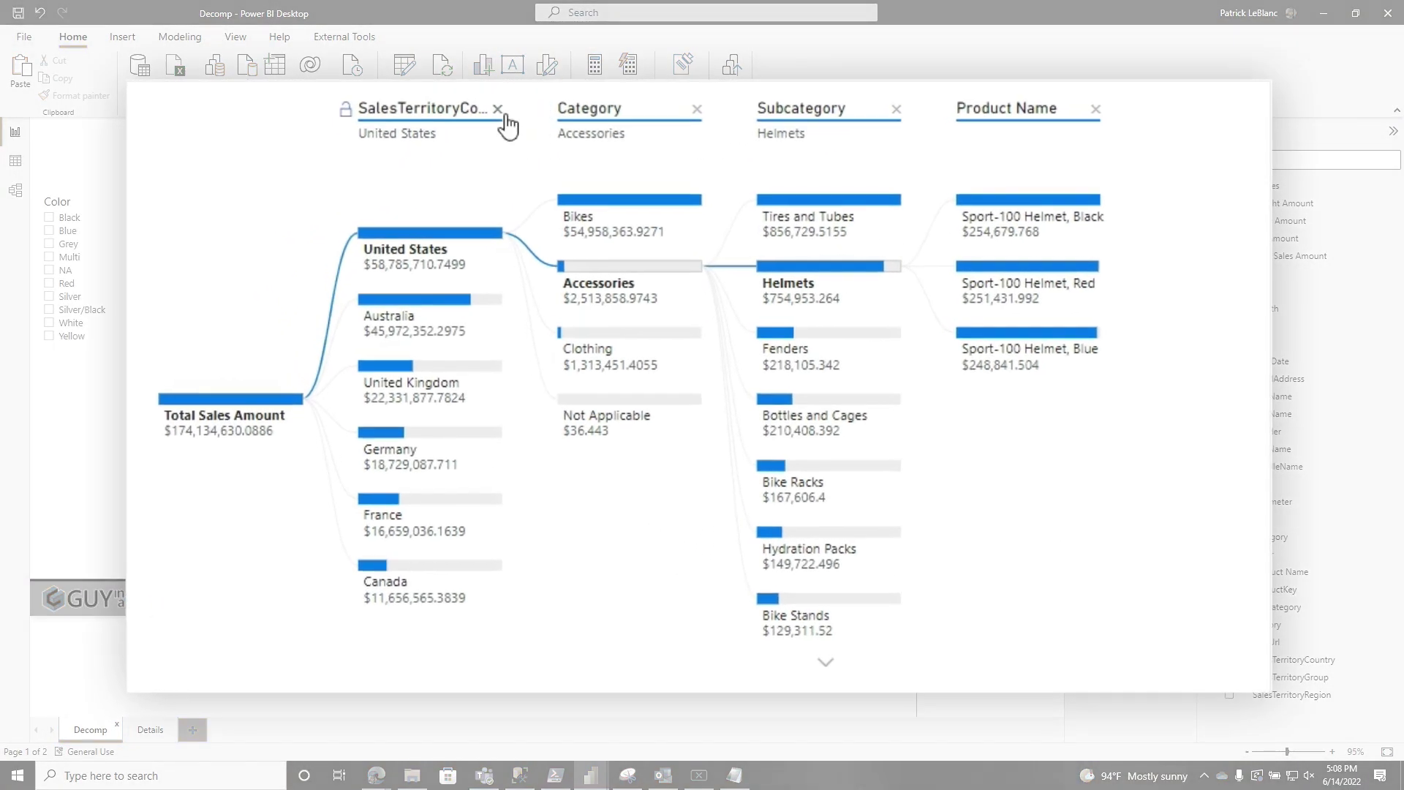
- Remove the SalesTerritoryCountry level from the tree and bring up the Sport-100 Helmet, Blue bar's actions
left_click(501, 112)
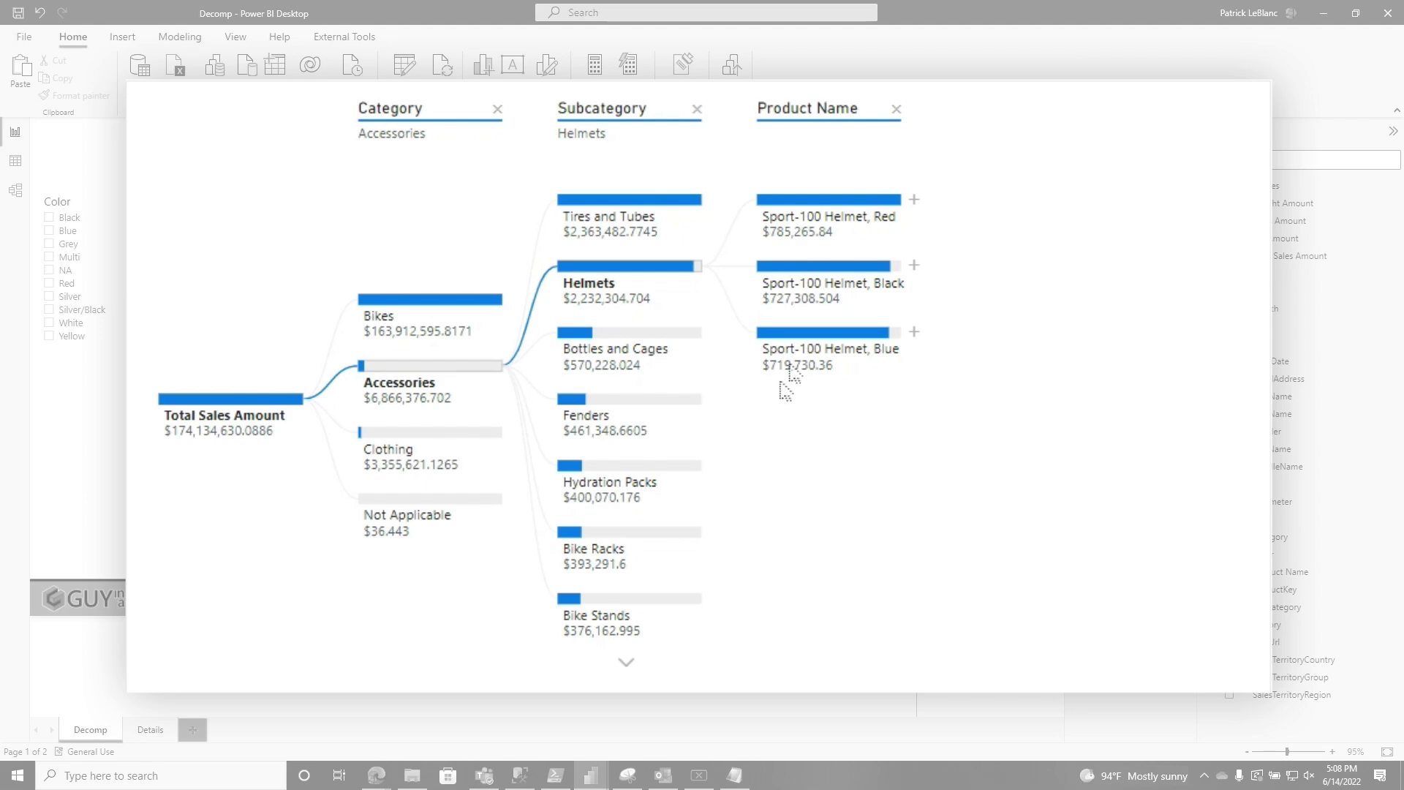
right_click(809, 340)
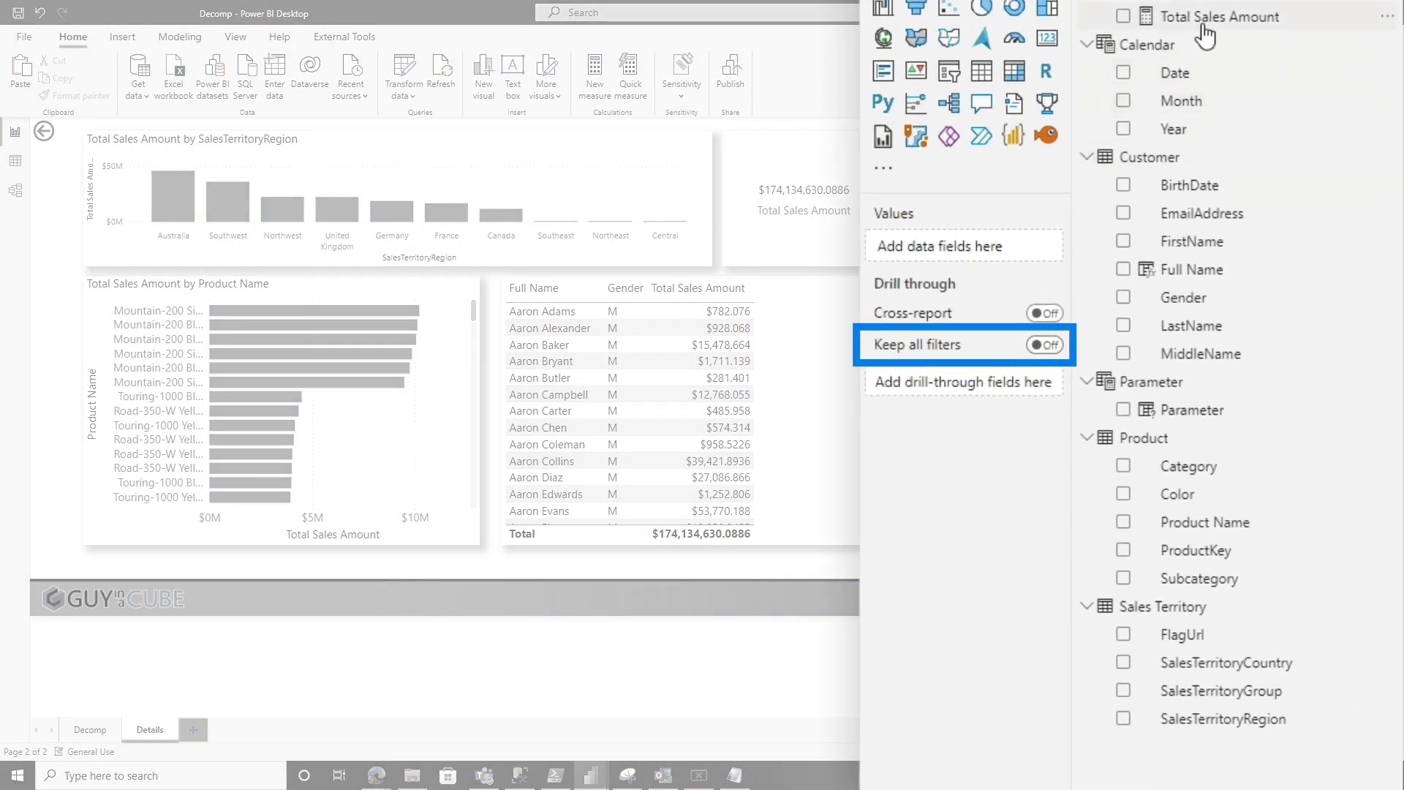
- Make Total Sales Amount the Details drill-through field, then filter Decomp's Color slicer to Black
left_click_drag(1201, 26, 978, 383)
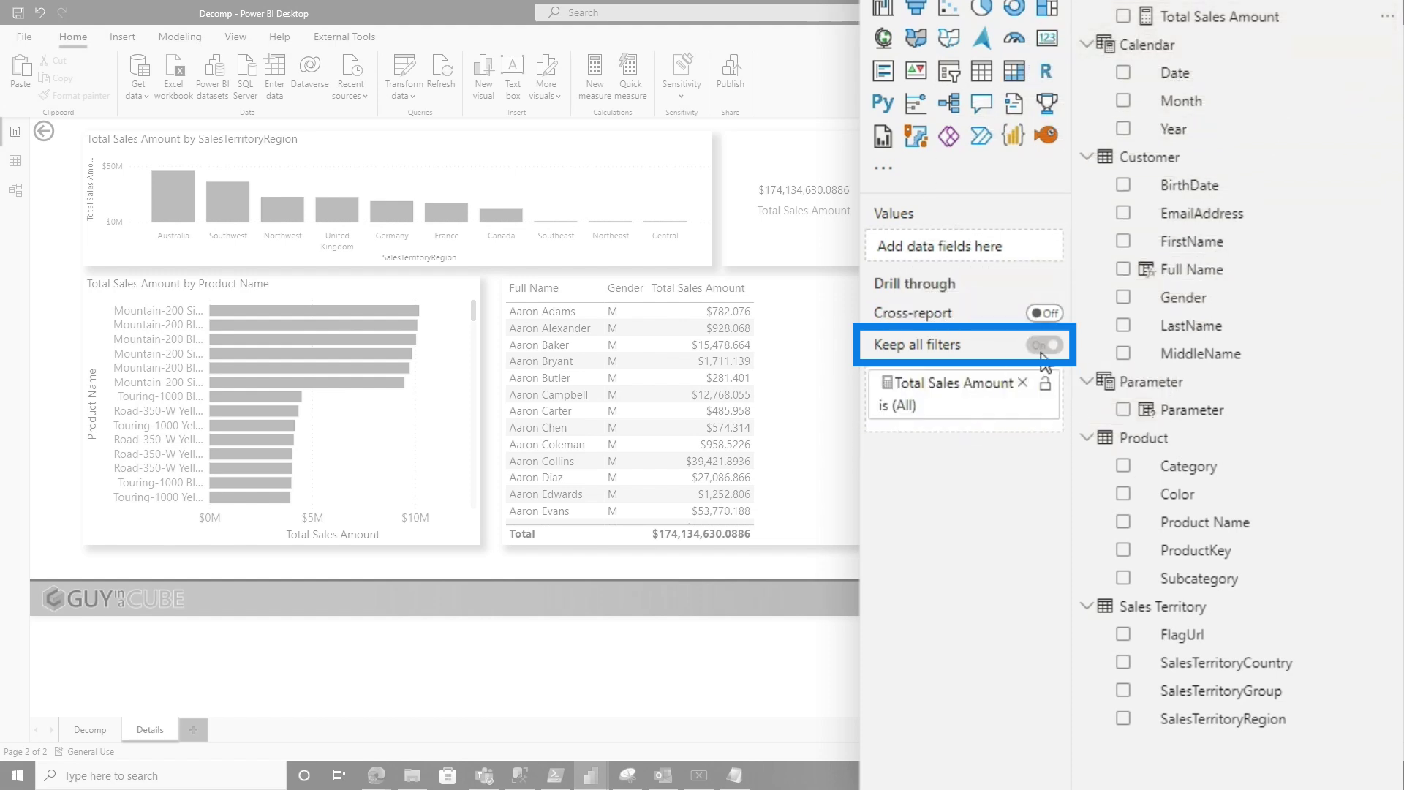
mouse_move(1043, 360)
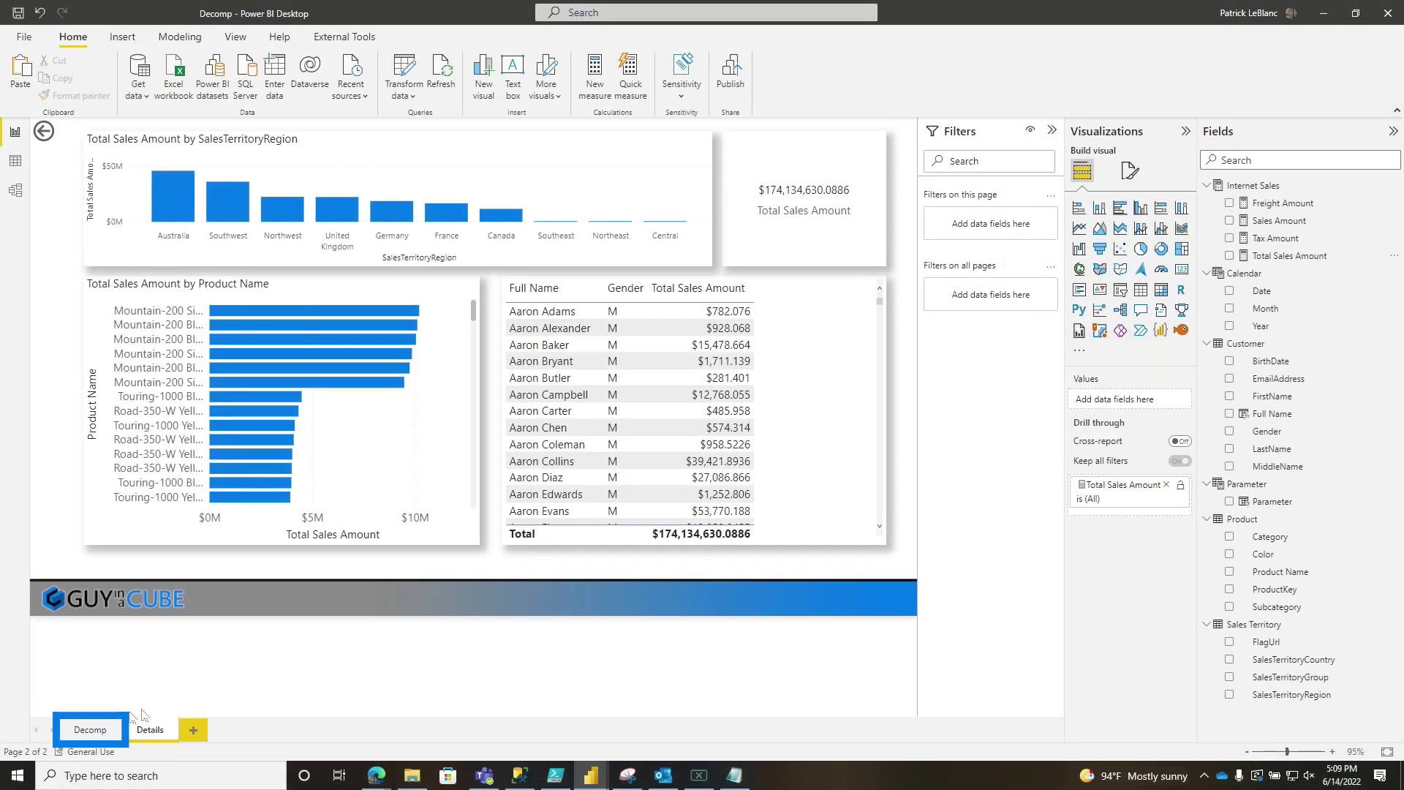
left_click(102, 729)
left_click(68, 219)
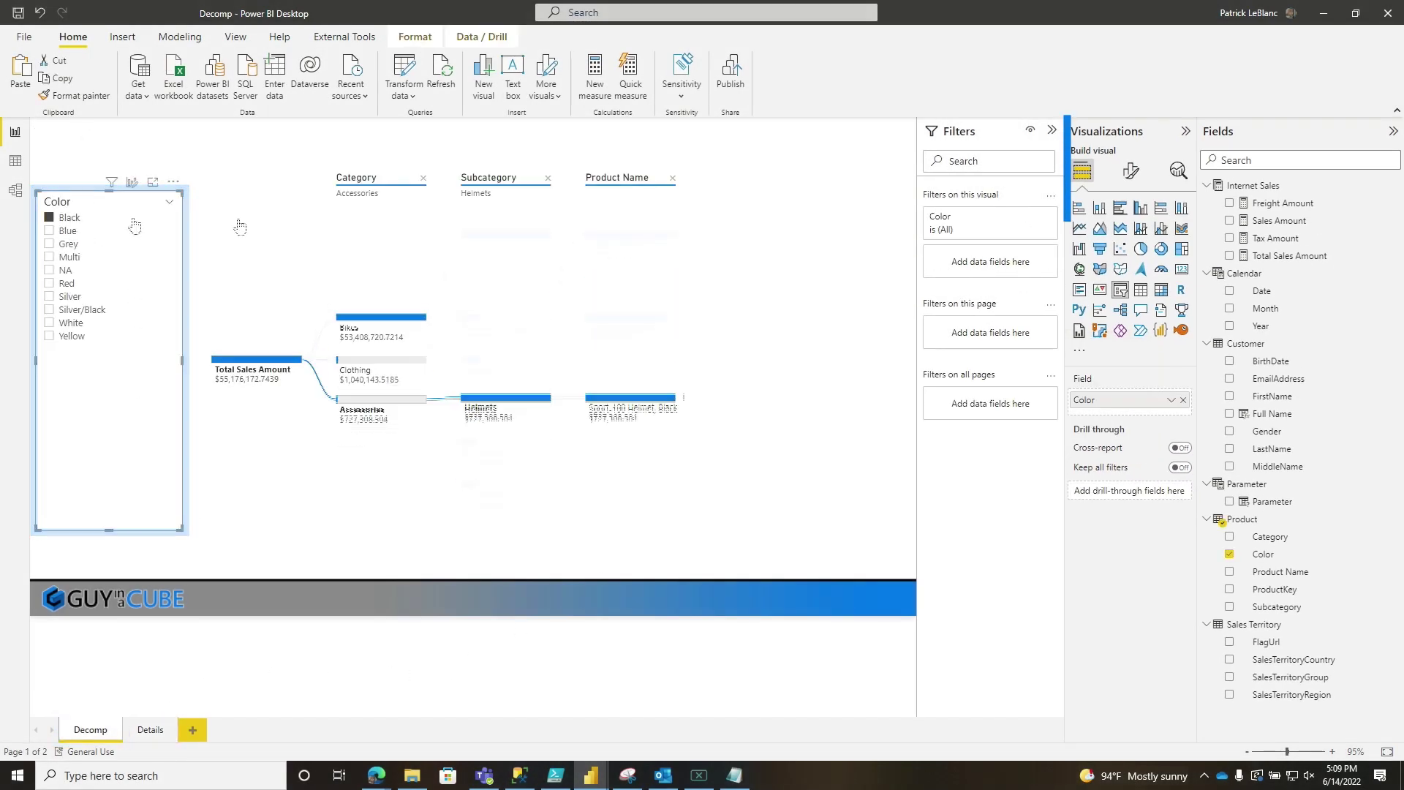
left_click(69, 244)
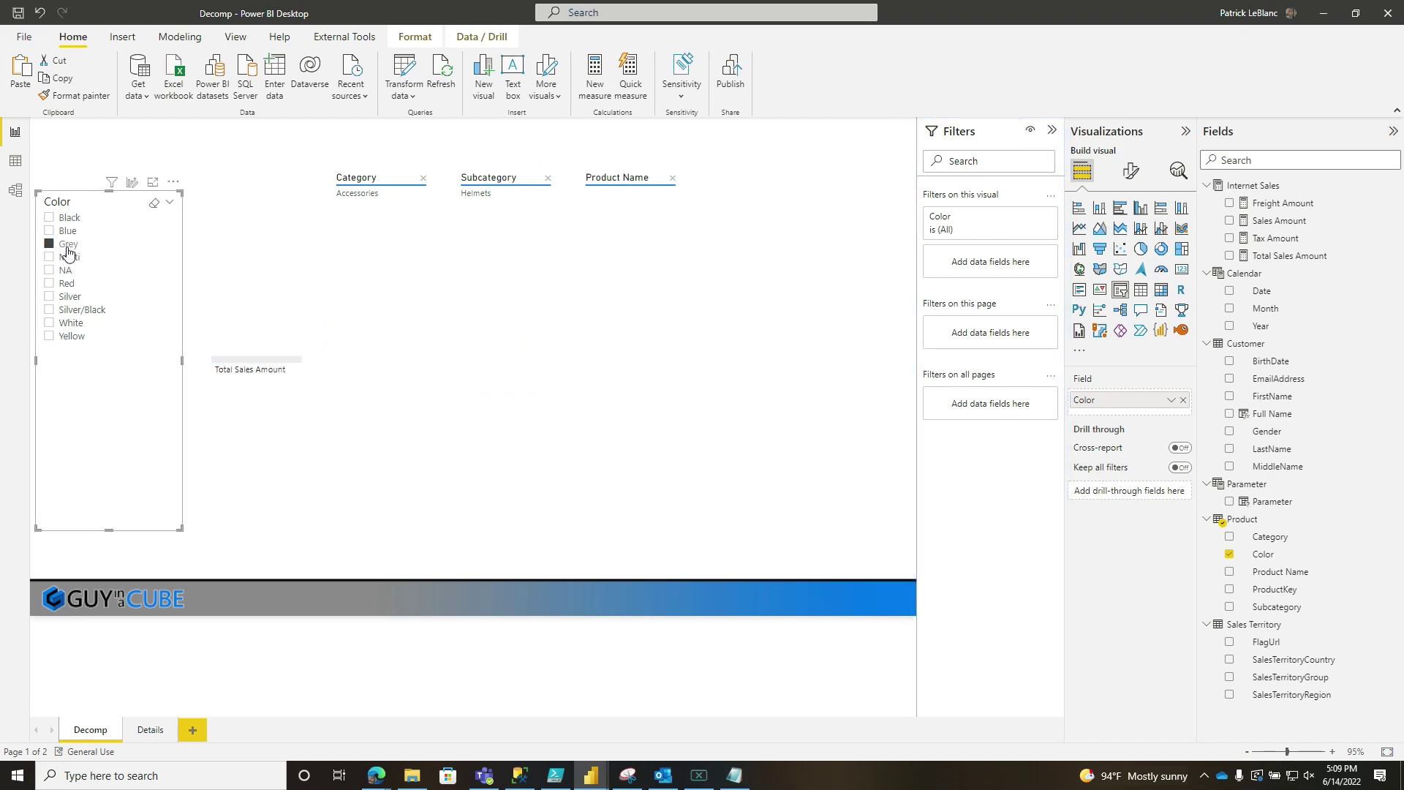
left_click(68, 220)
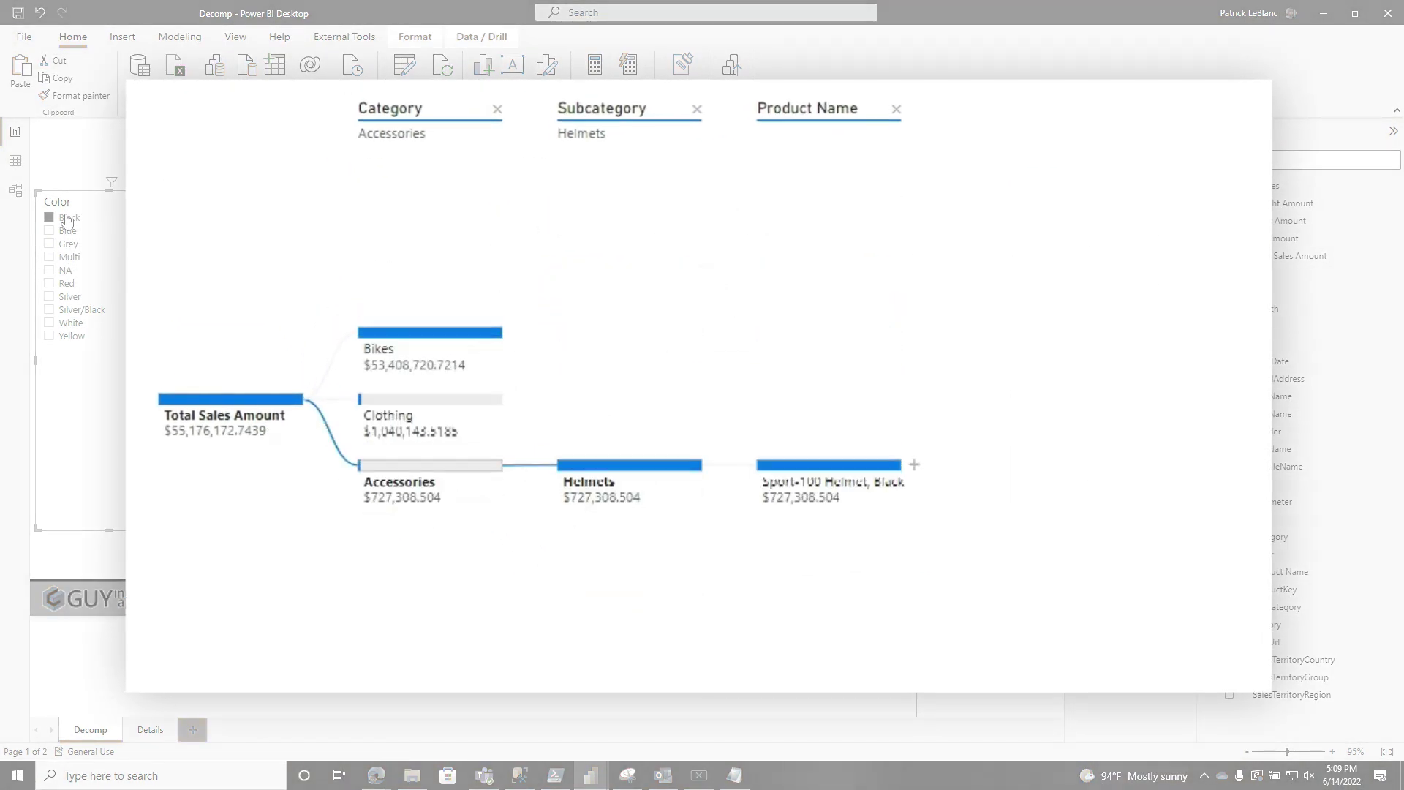
right_click(444, 335)
mouse_move(550, 437)
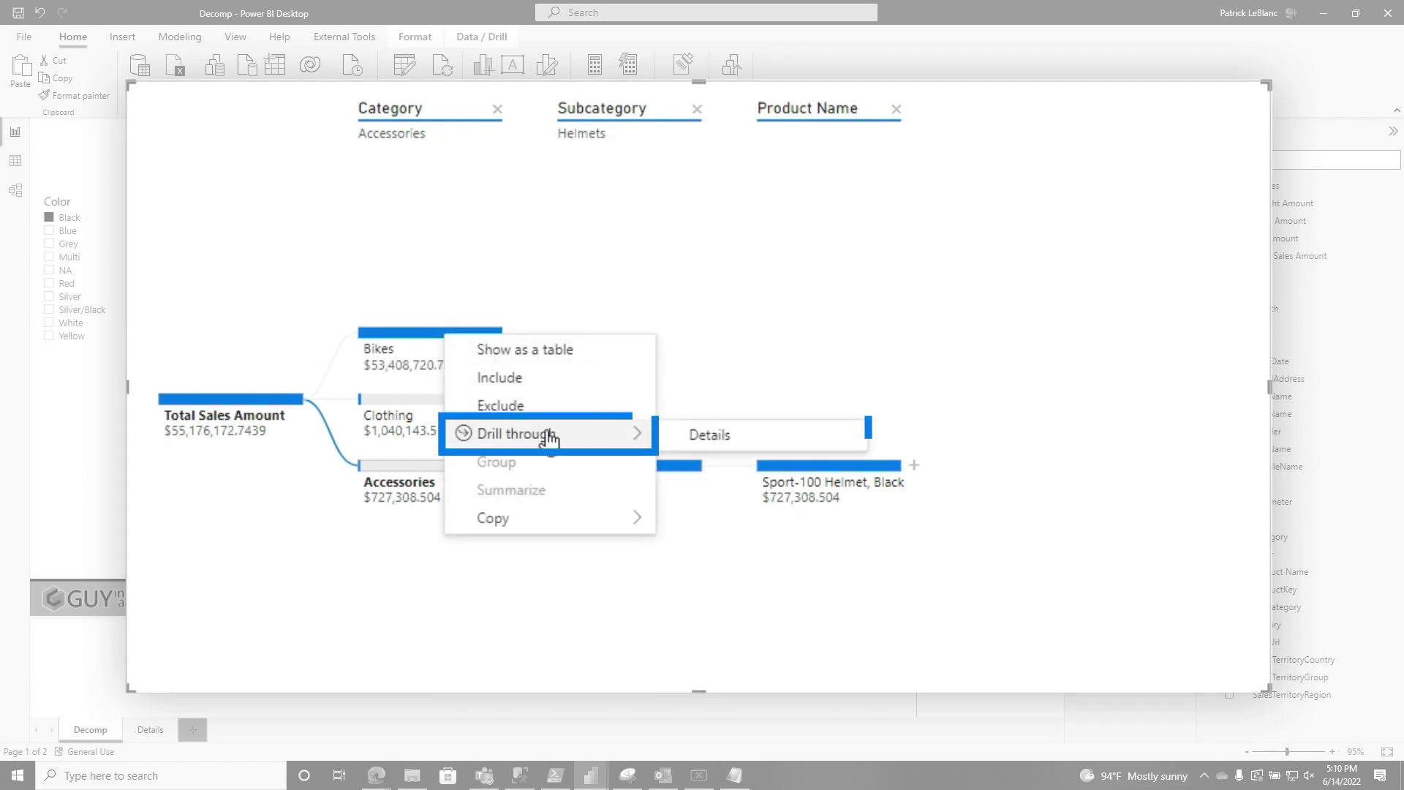
left_click(713, 437)
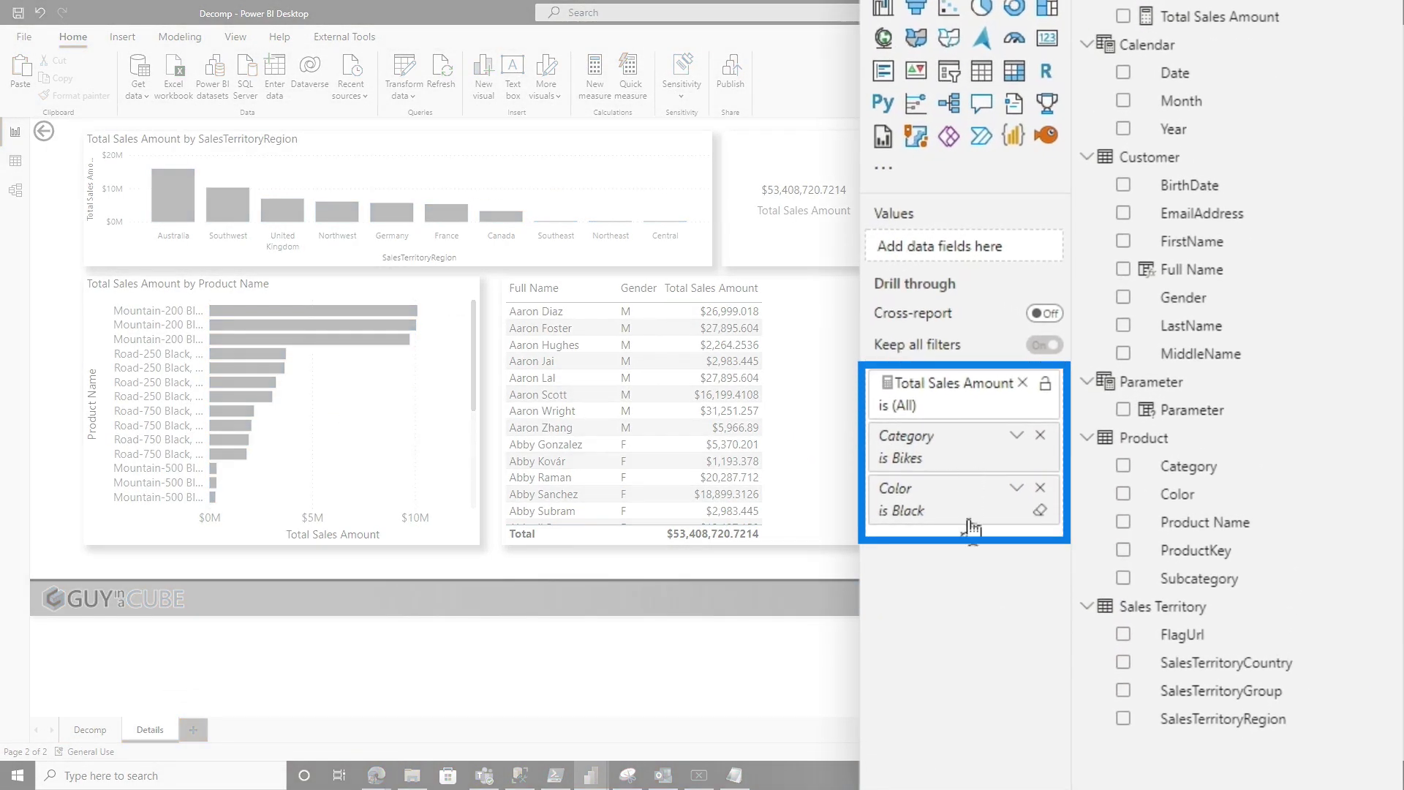
left_click(94, 731)
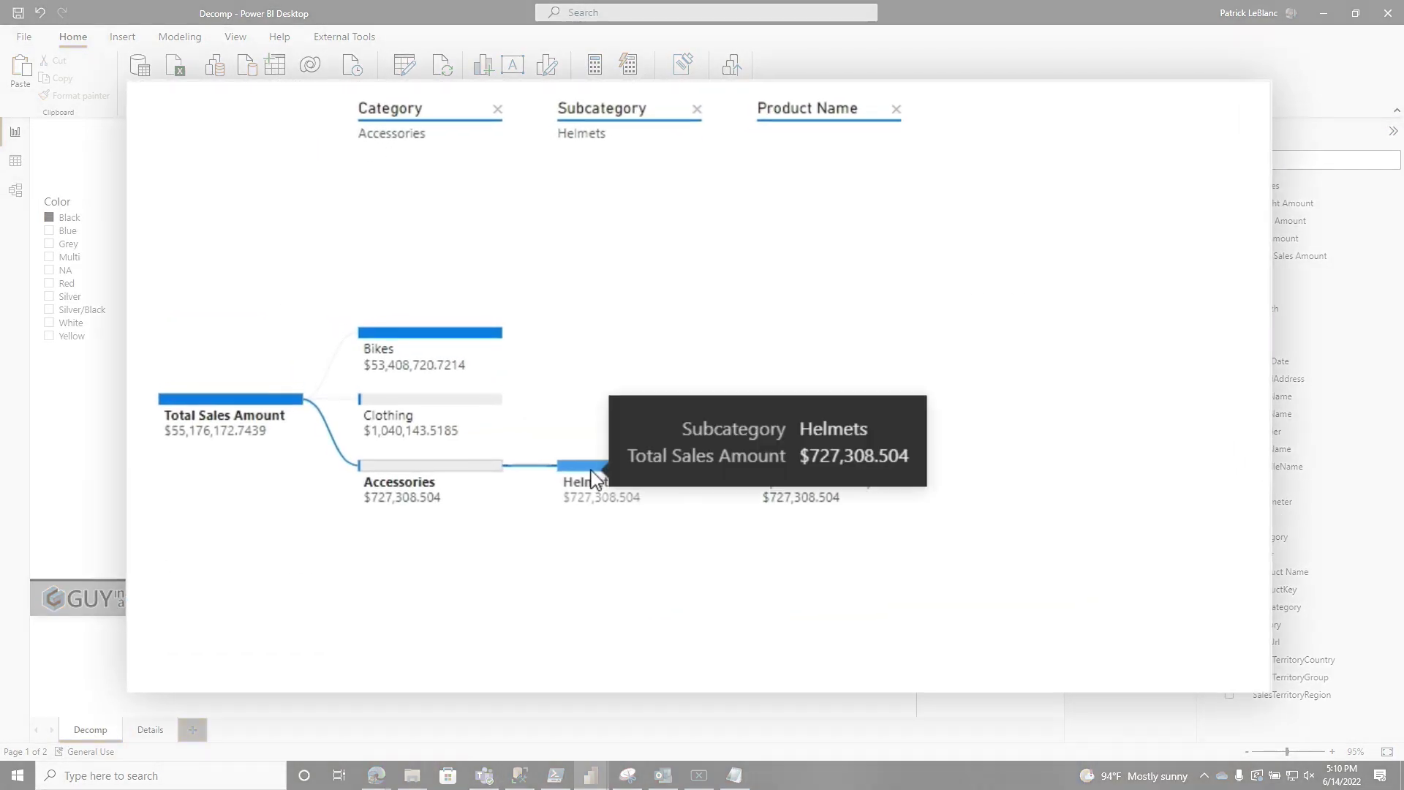
right_click(592, 475)
mouse_move(683, 574)
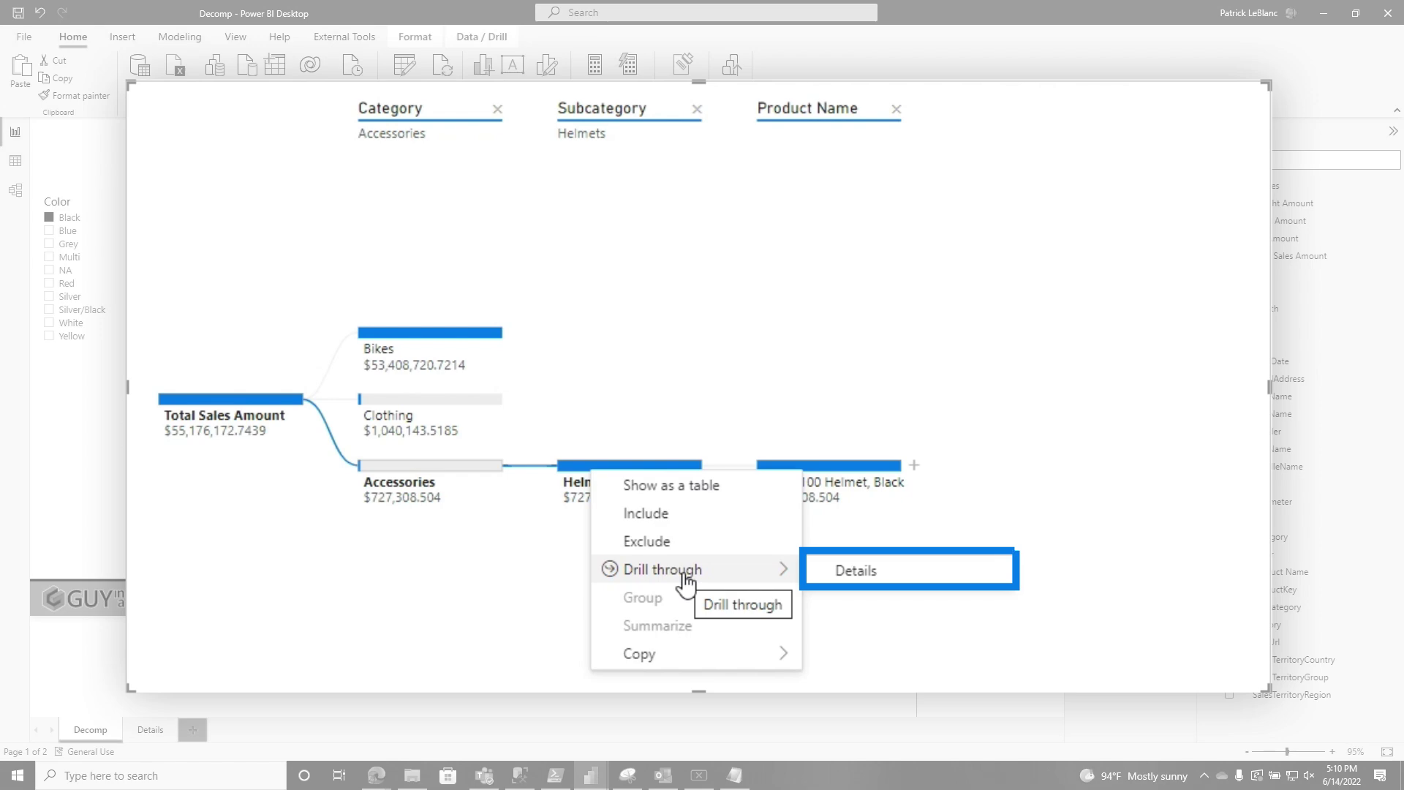
left_click(648, 555)
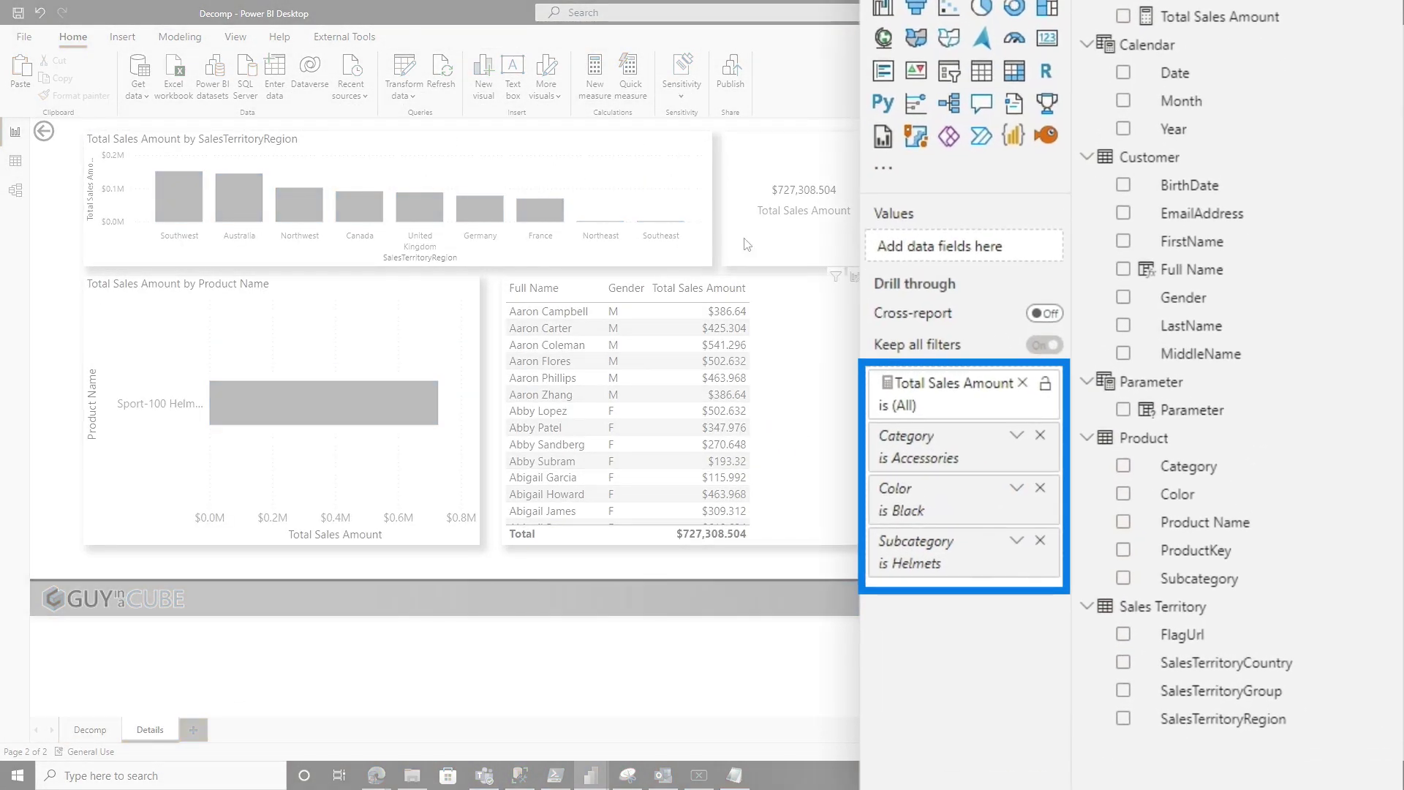
left_click(101, 733)
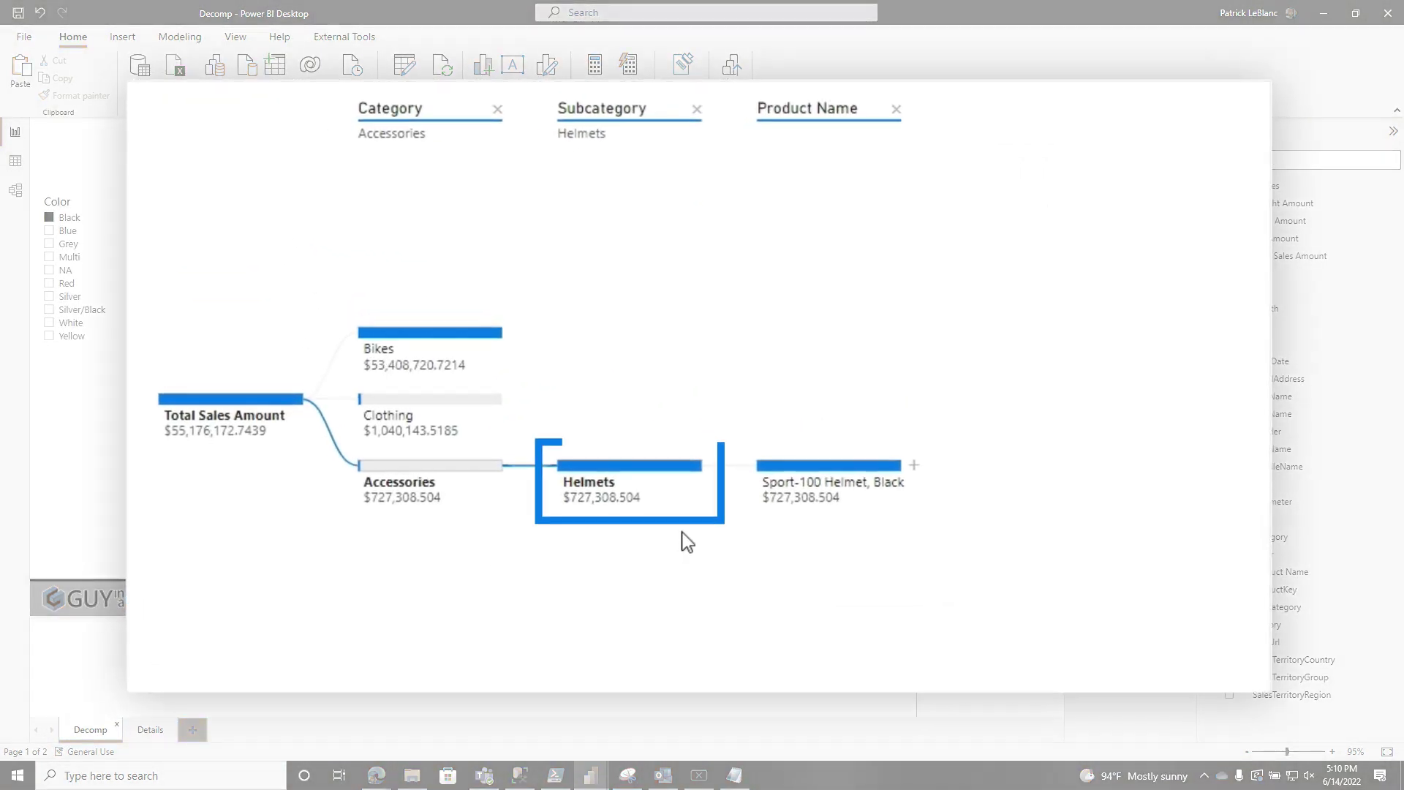